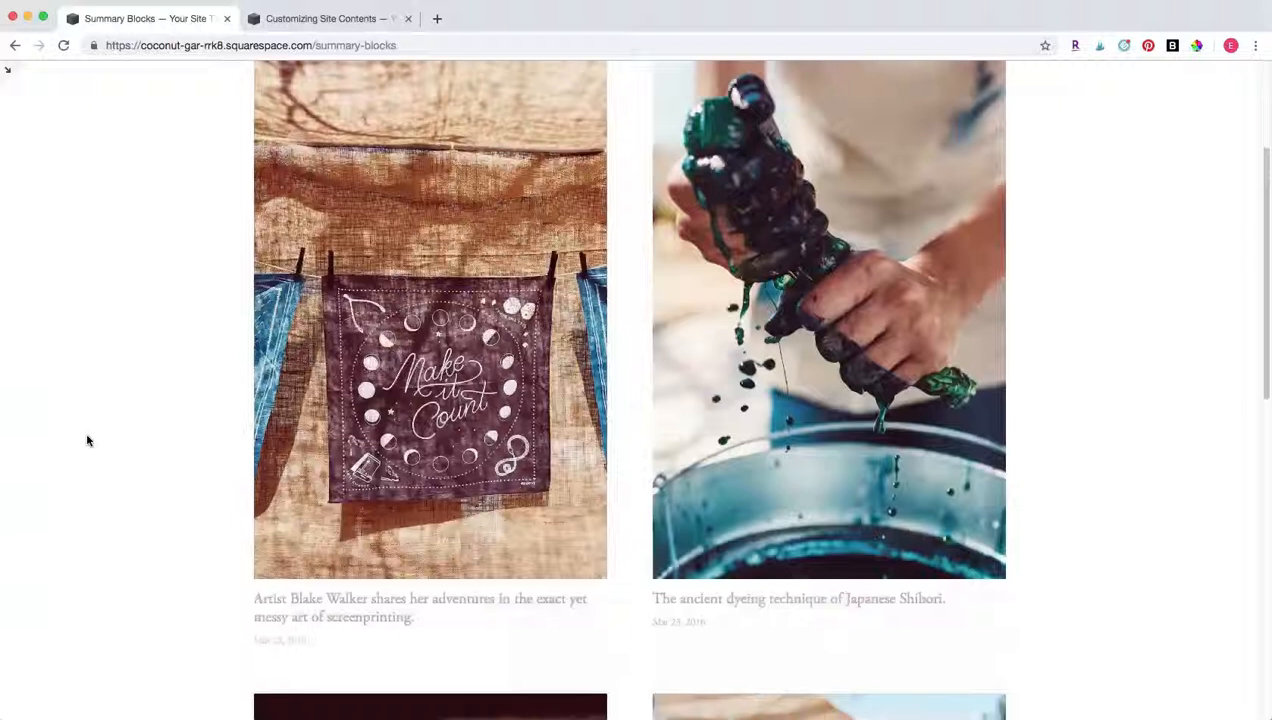
Look through the finished blog summary grid and open the watchmaker post from its image to review the article.
scroll(100, 460, "down", 3)
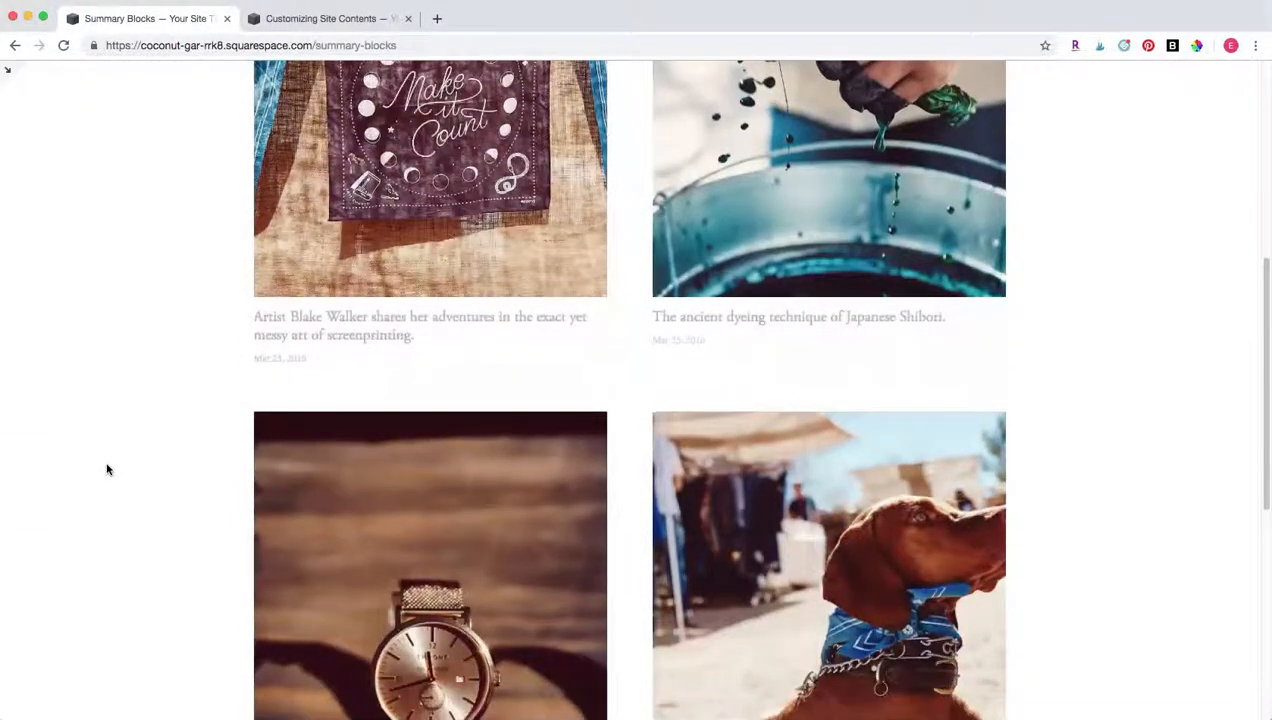
scroll(108, 470, "down", 3)
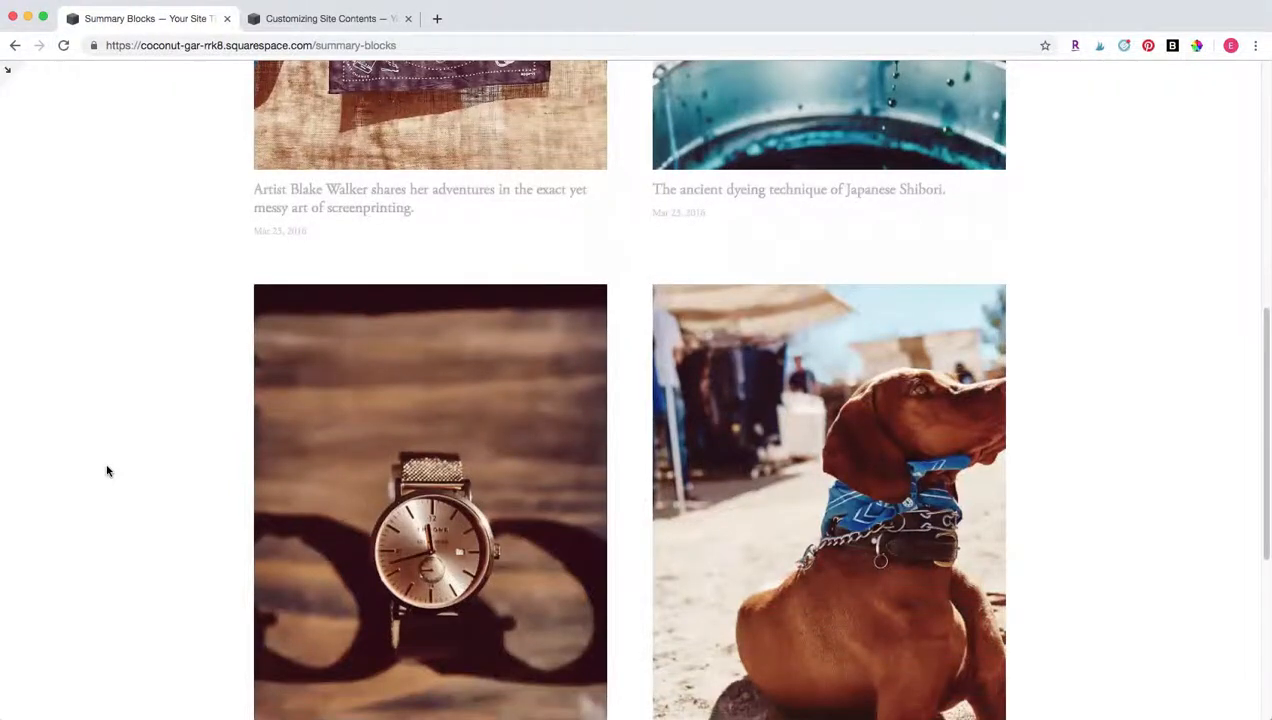
scroll(108, 471, "down", 5)
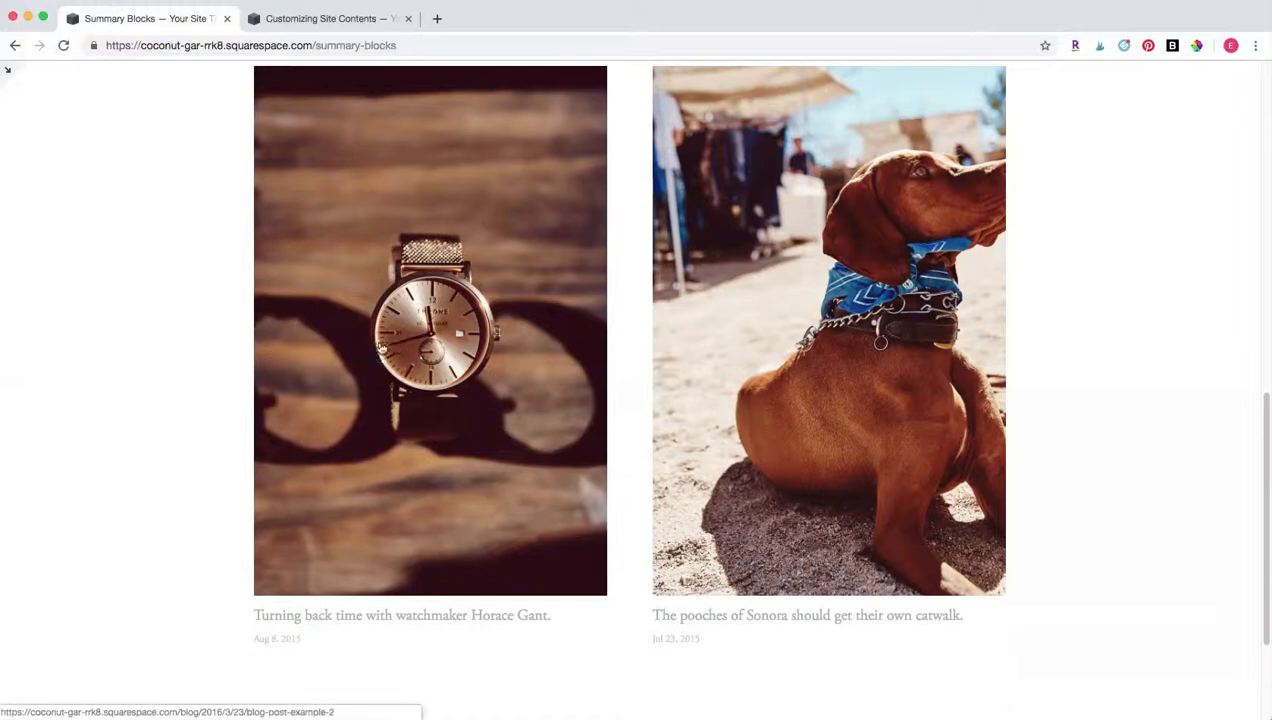
left_click(380, 347)
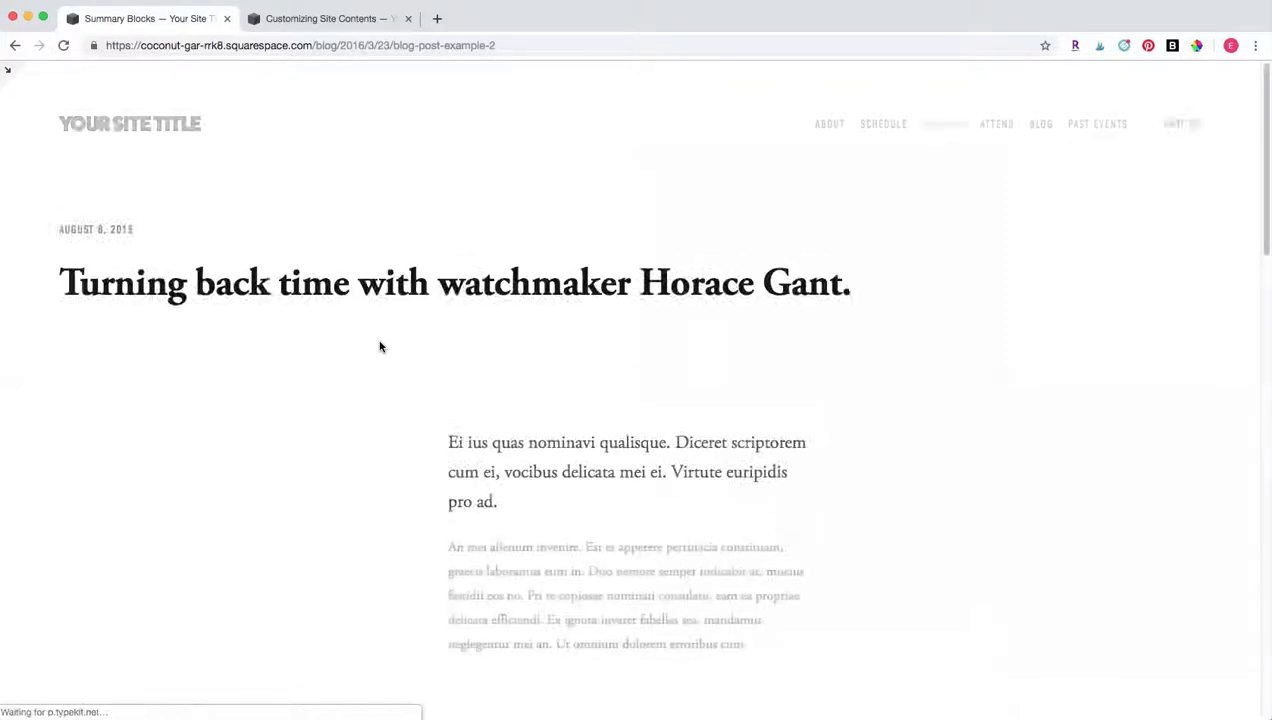
scroll(384, 402, "down", 3)
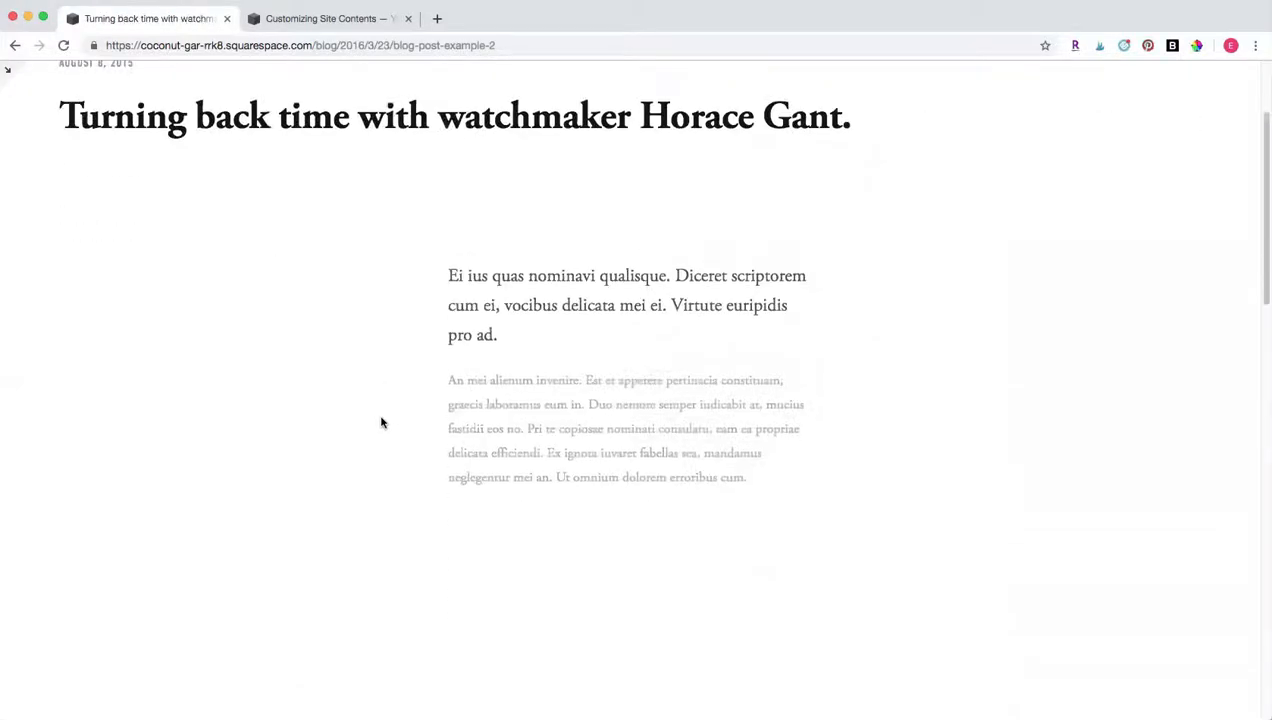
scroll(380, 410, "down", 3)
scroll(378, 400, "up", 4)
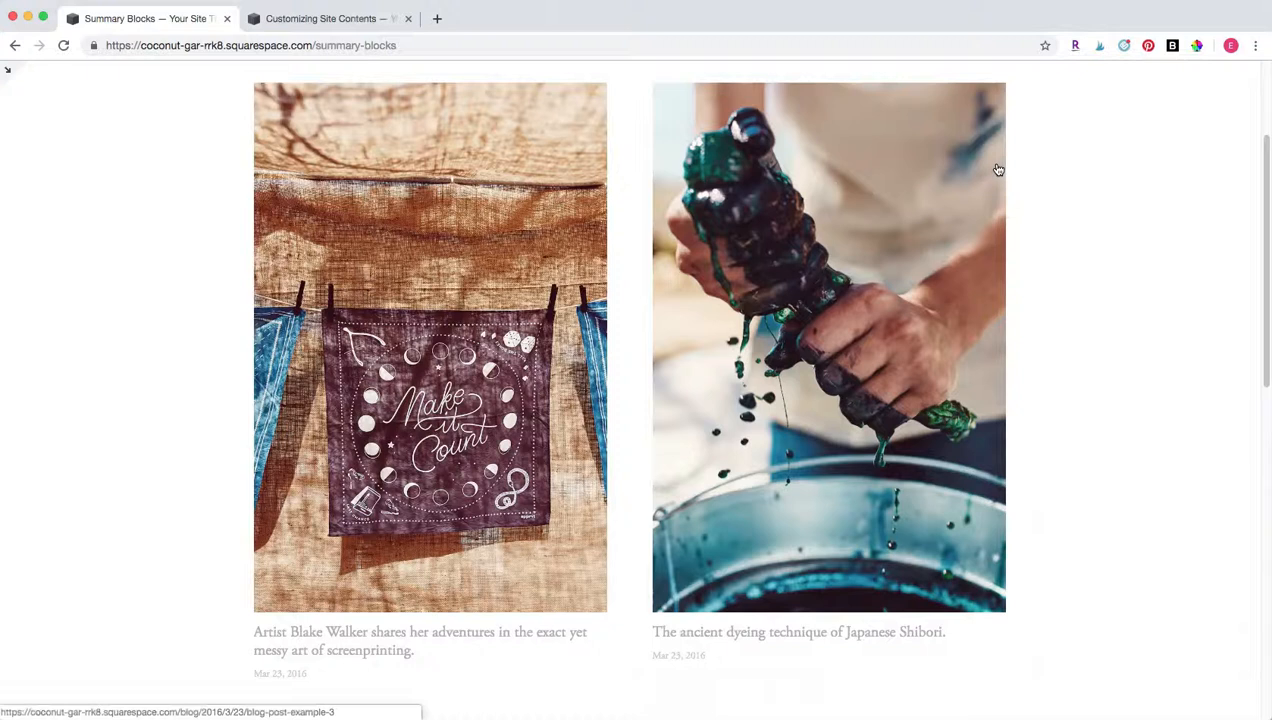
Edit the Summary Blocks page content, add a Grid summary block, and choose the Blog page as its source.
key("Escape")
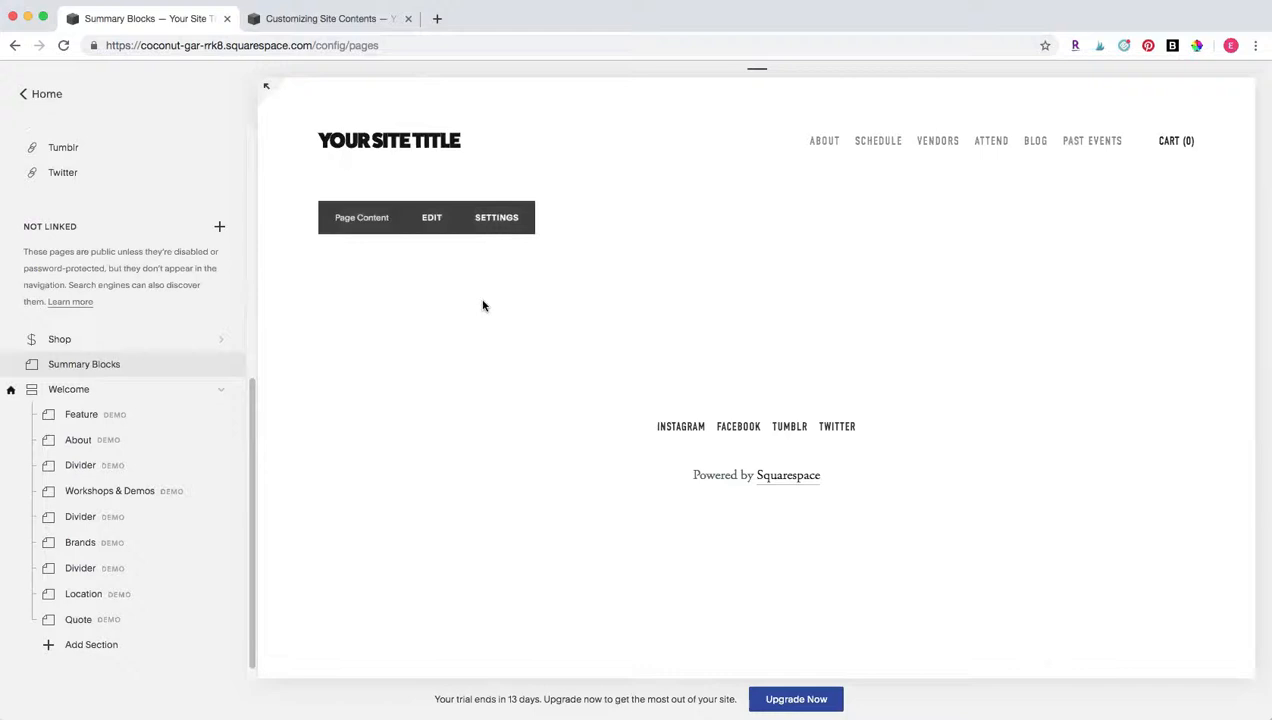
left_click(436, 229)
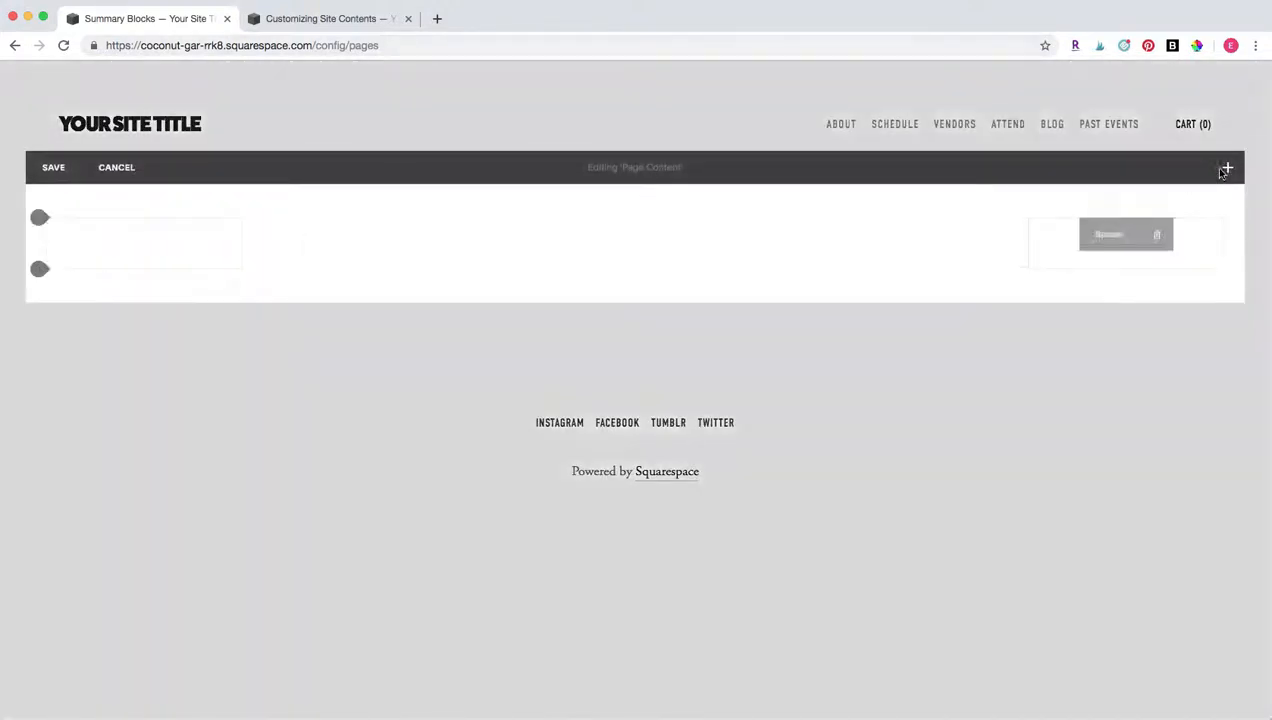
left_click(1221, 173)
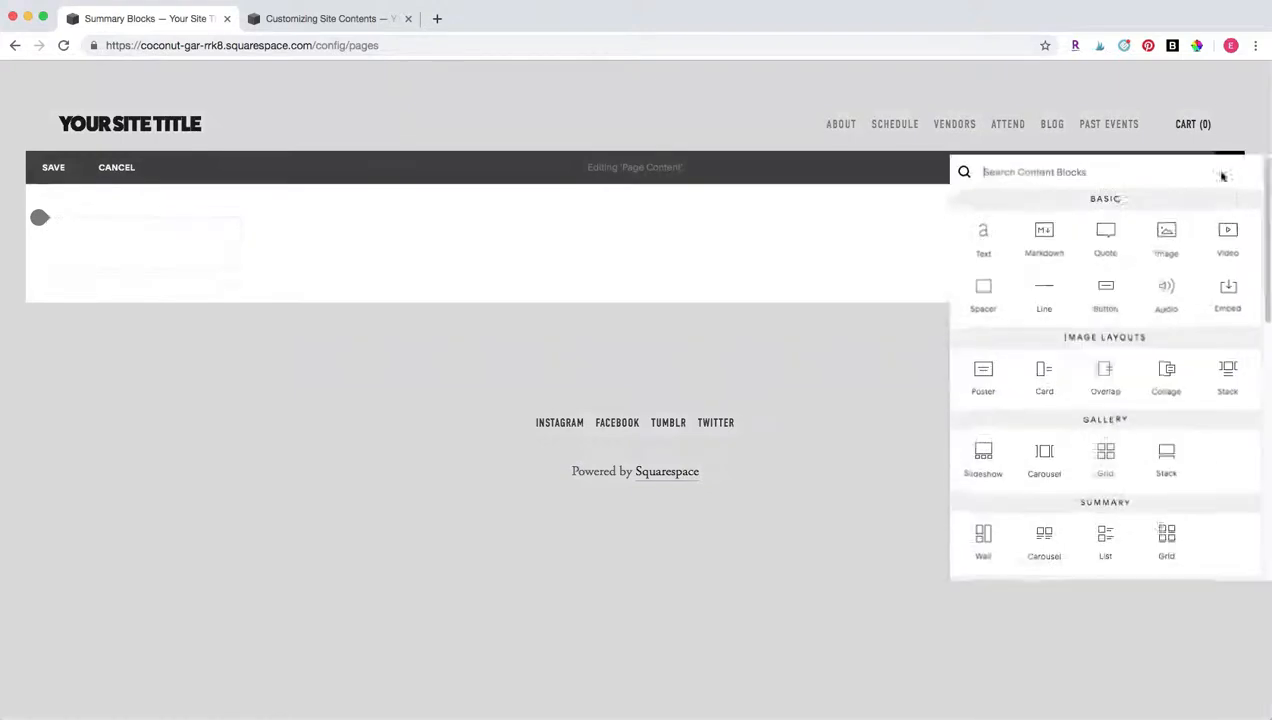
scroll(1220, 200, "down", 3)
scroll(1065, 341, "down", 1)
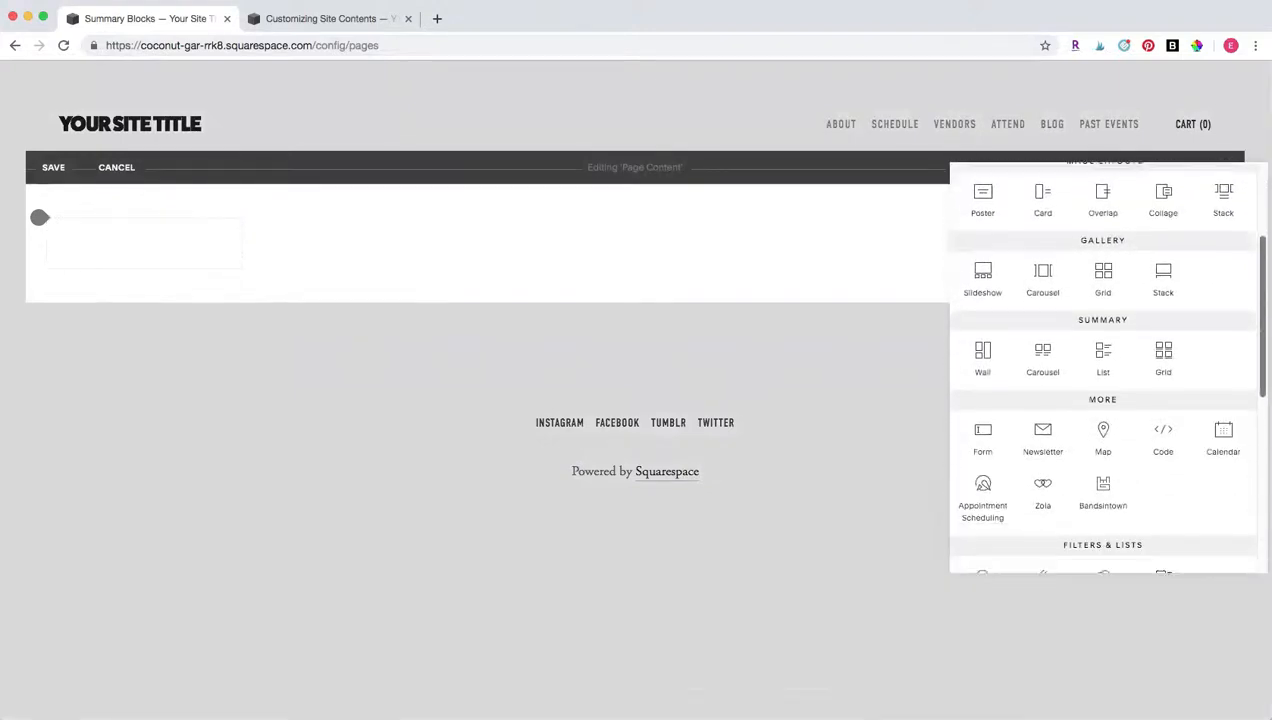
left_click(1166, 352)
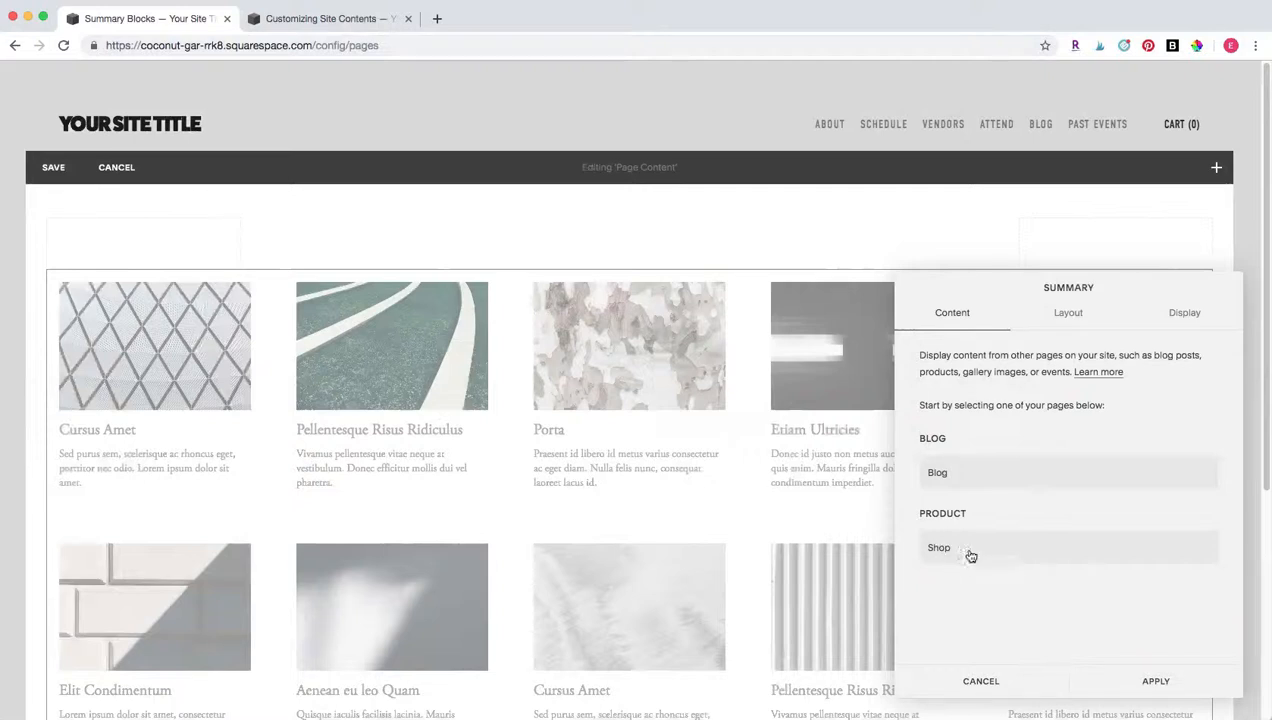
left_click(950, 475)
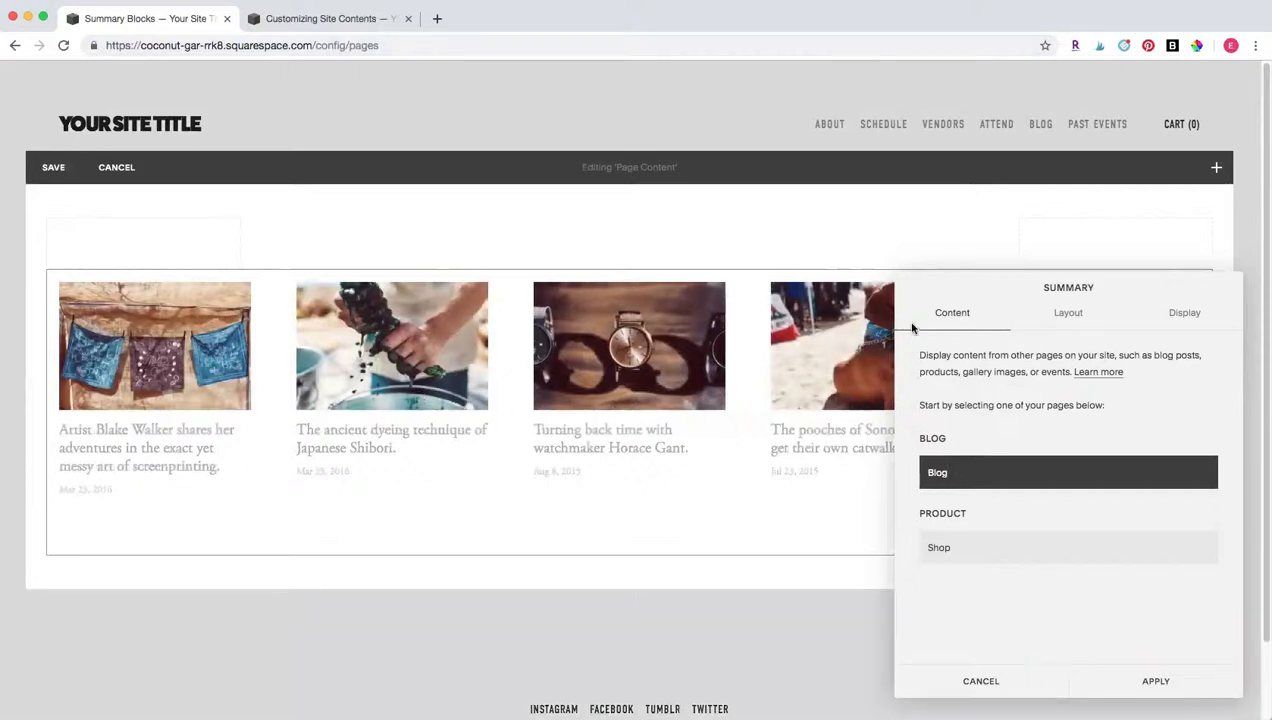
Try the Wall, Carousel and List layouts on the summary block and return it to the Grid layout.
left_click_drag(956, 289, 926, 269)
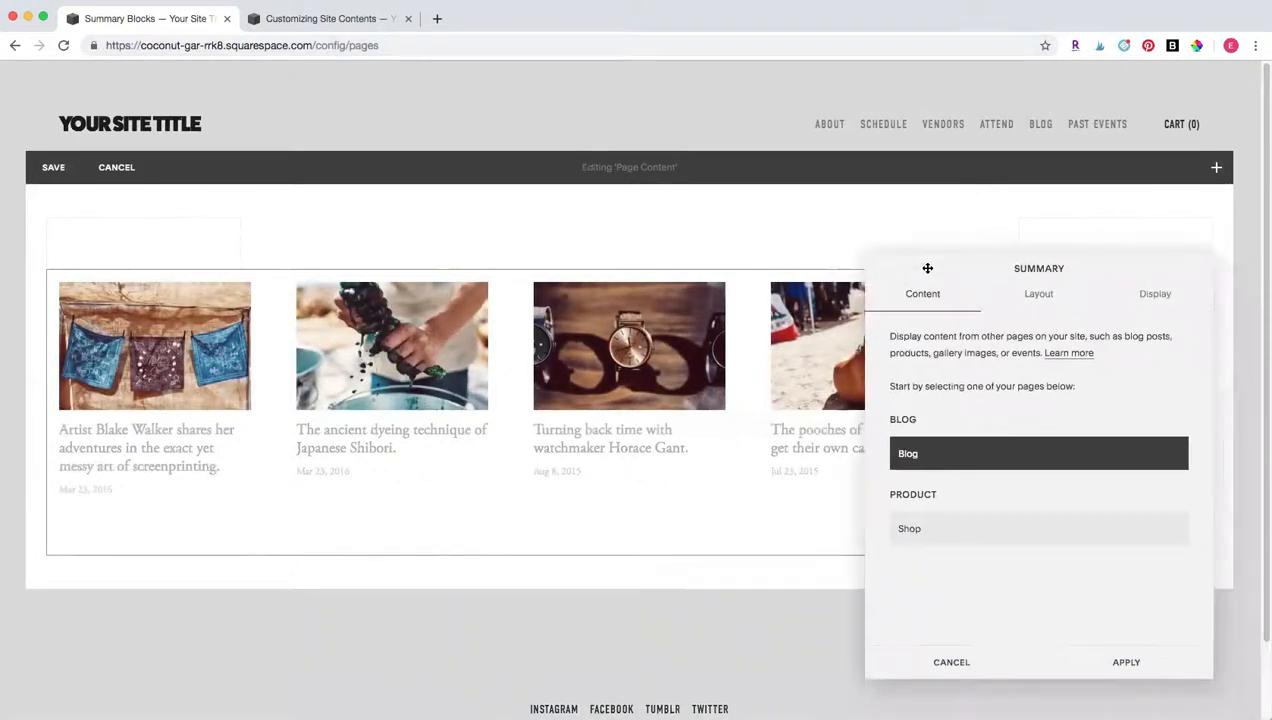
left_click(1037, 296)
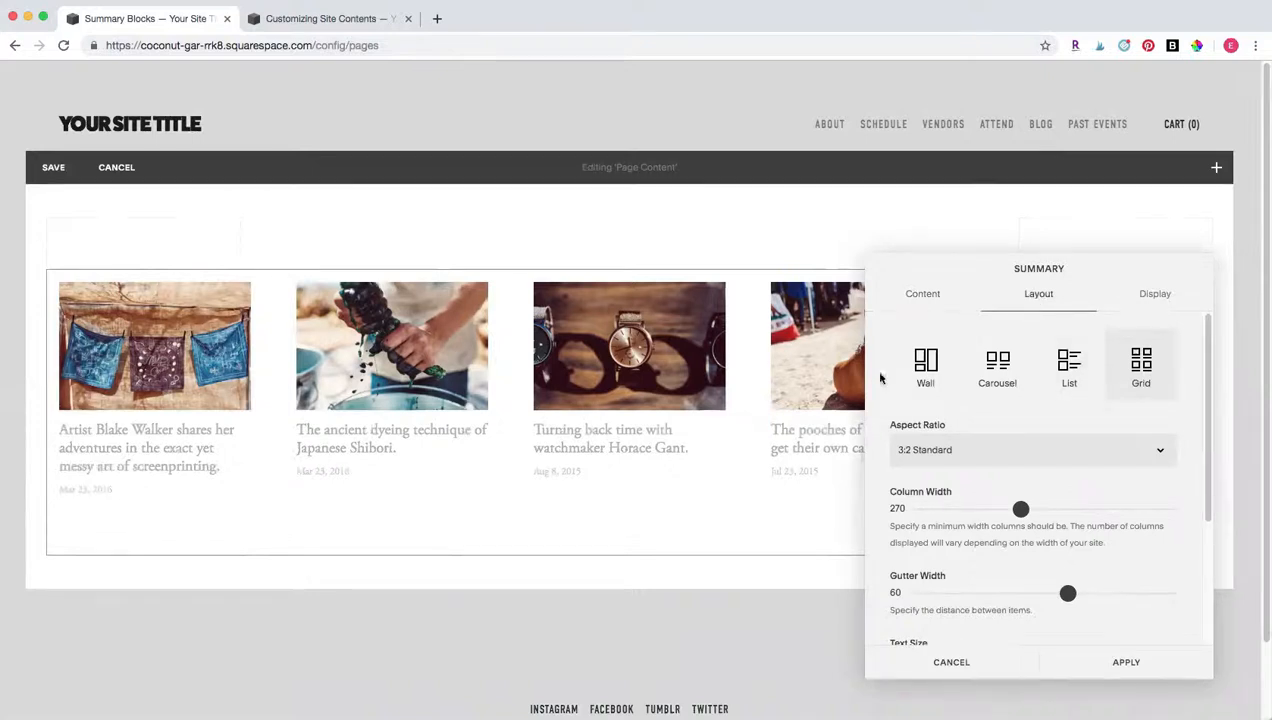
left_click(922, 378)
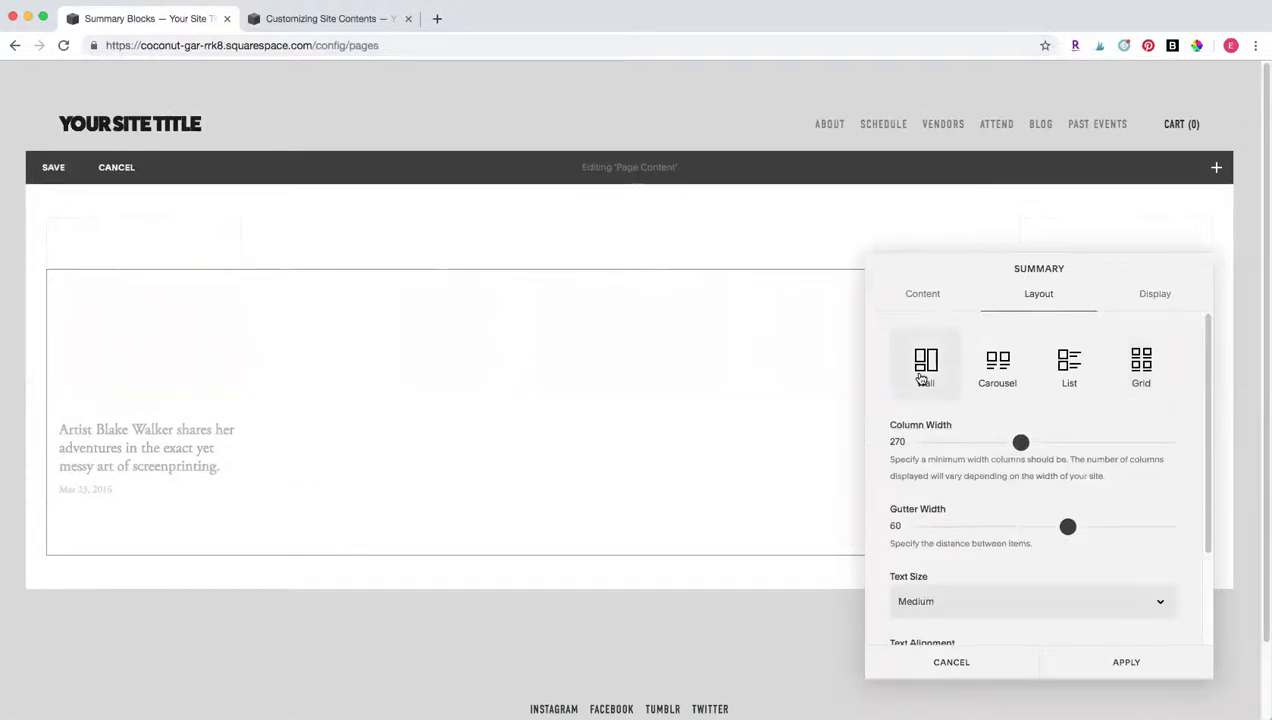
mouse_move(1008, 275)
left_mouse_down()
mouse_move(1042, 290)
mouse_move(1013, 294)
left_mouse_up()
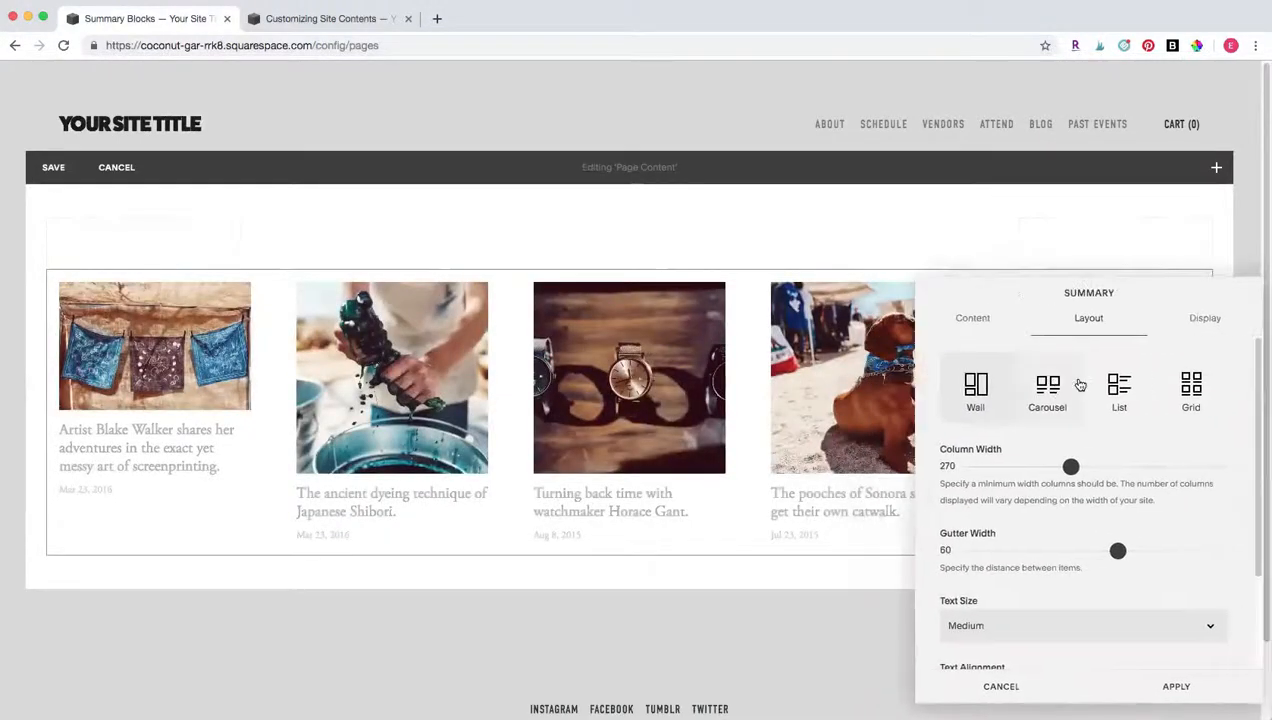
left_click(1063, 388)
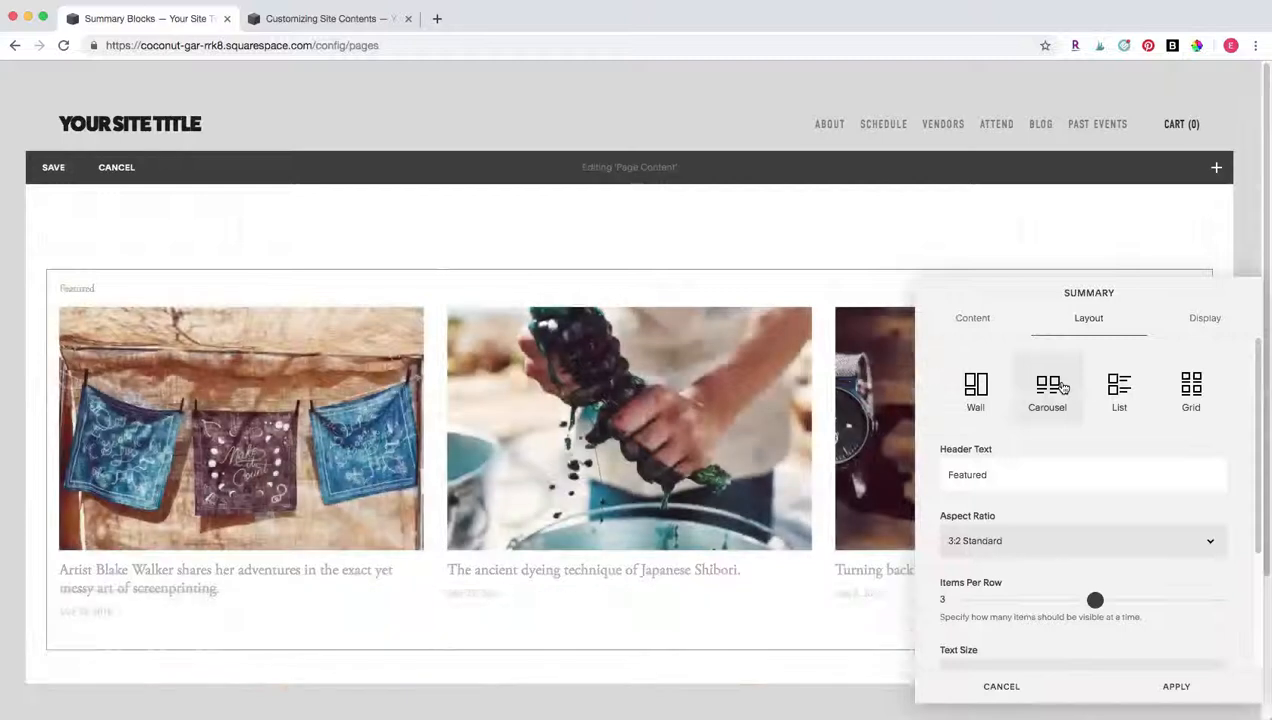
left_click(1116, 389)
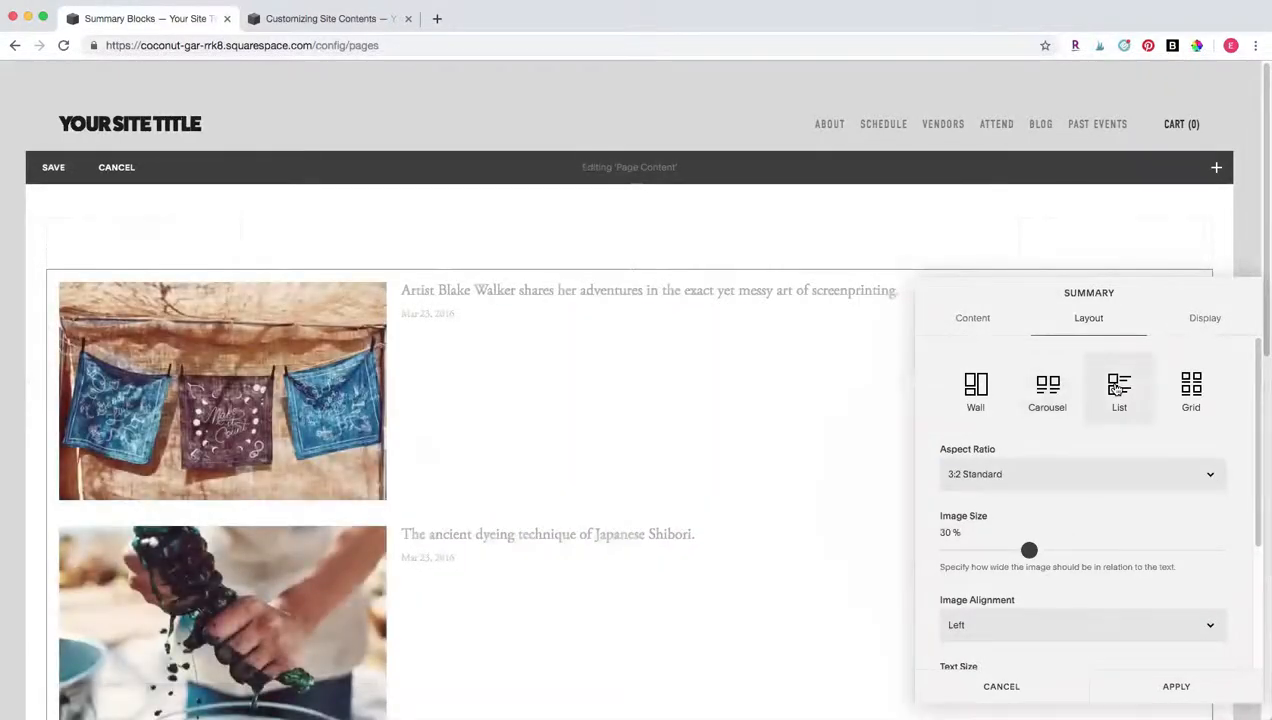
left_click(1187, 390)
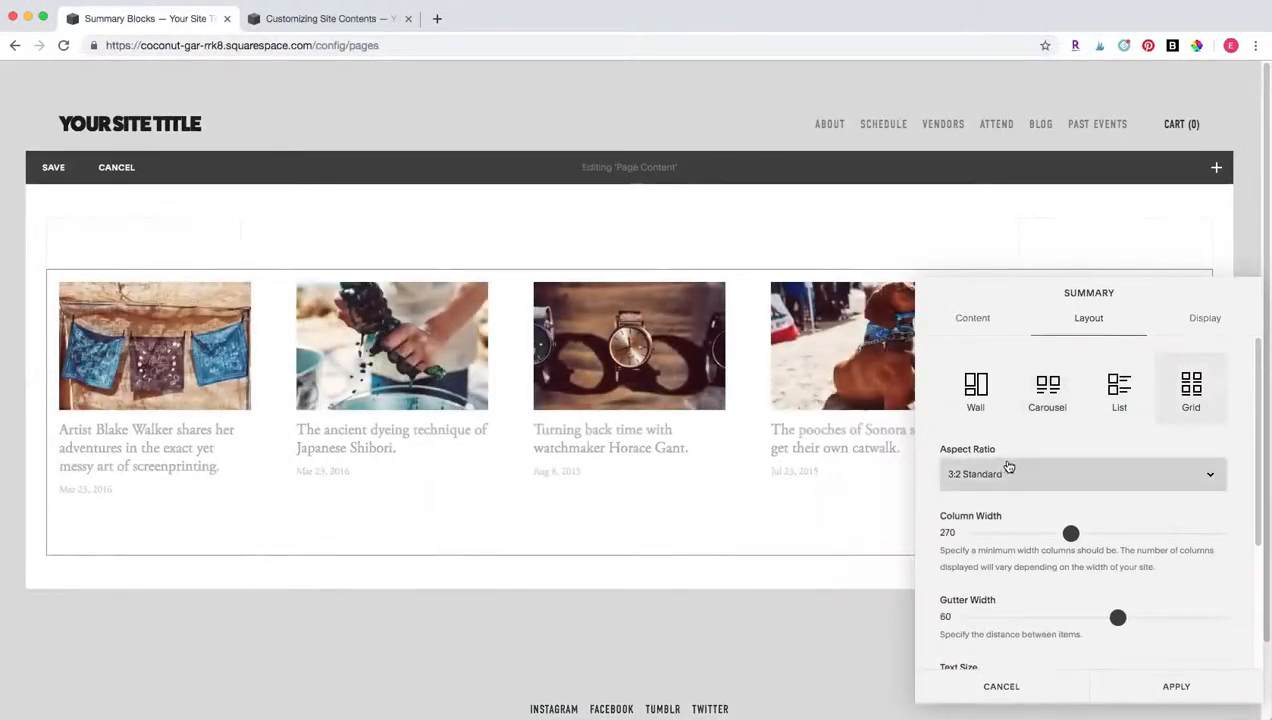
Try the Auto aspect ratio for the grid's images and settle on 1:1 Square.
left_click(1038, 478)
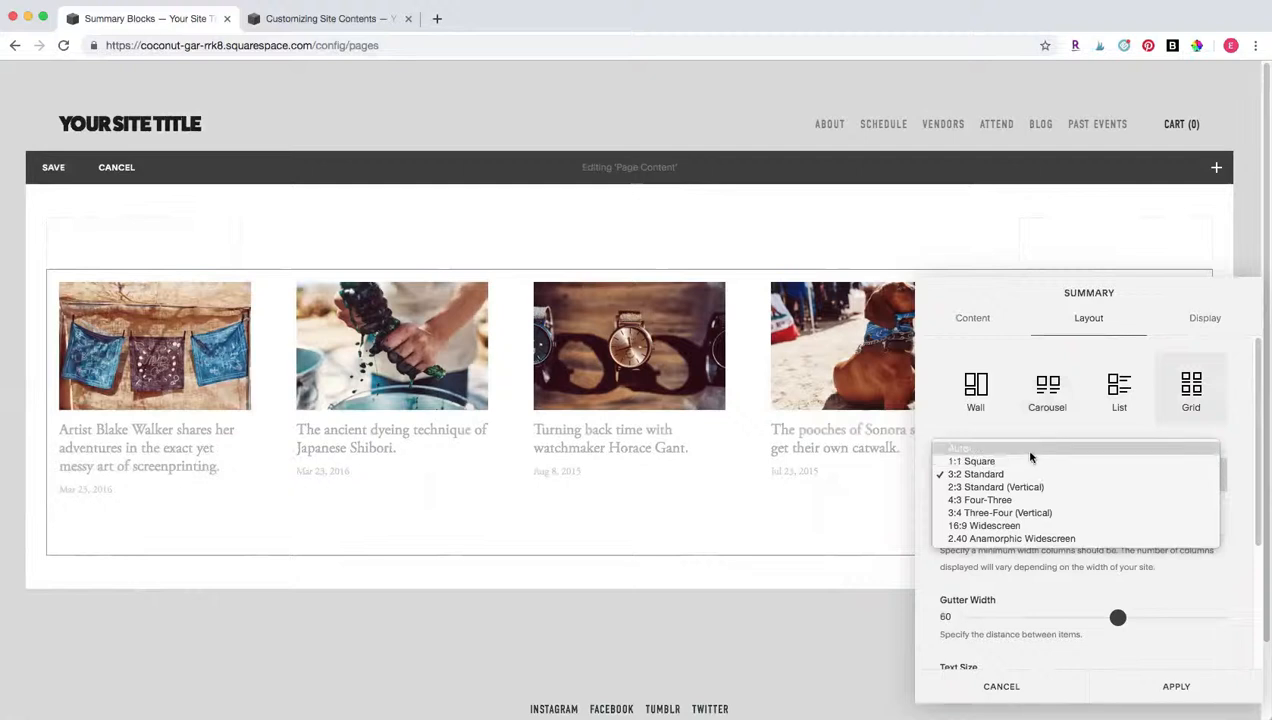
left_click(1025, 448)
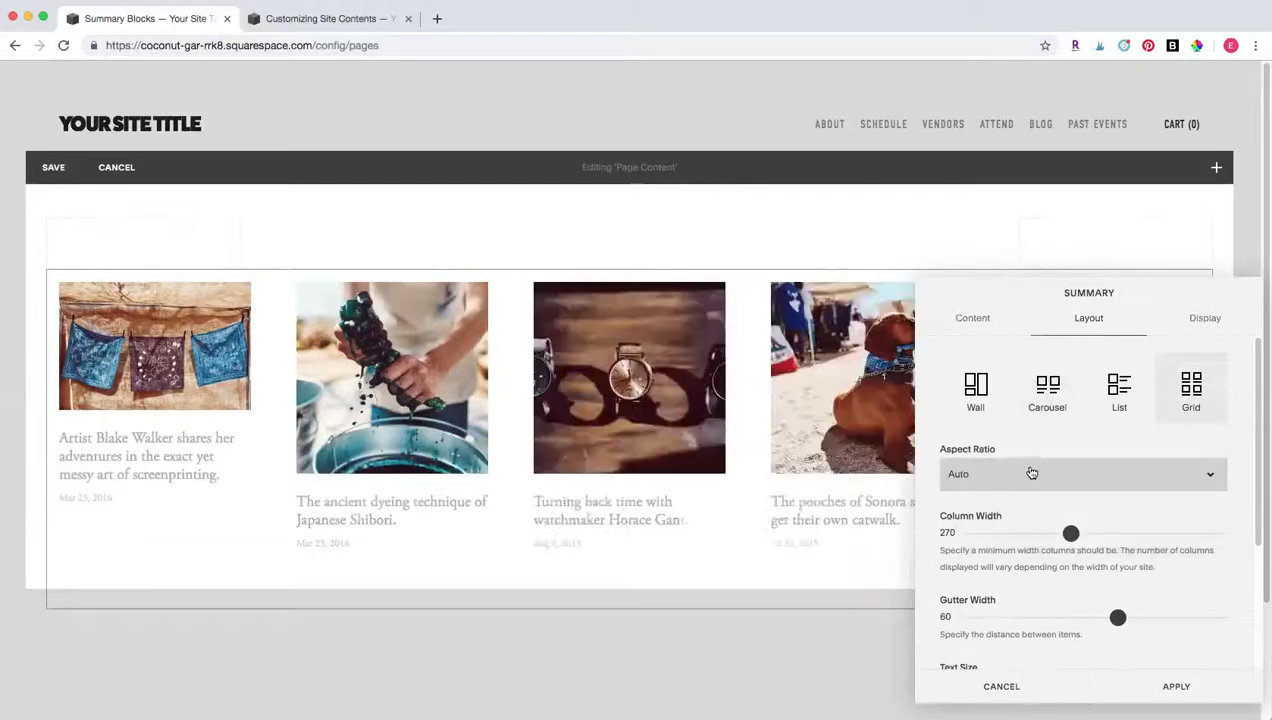
left_click(1023, 470)
left_click(1029, 487)
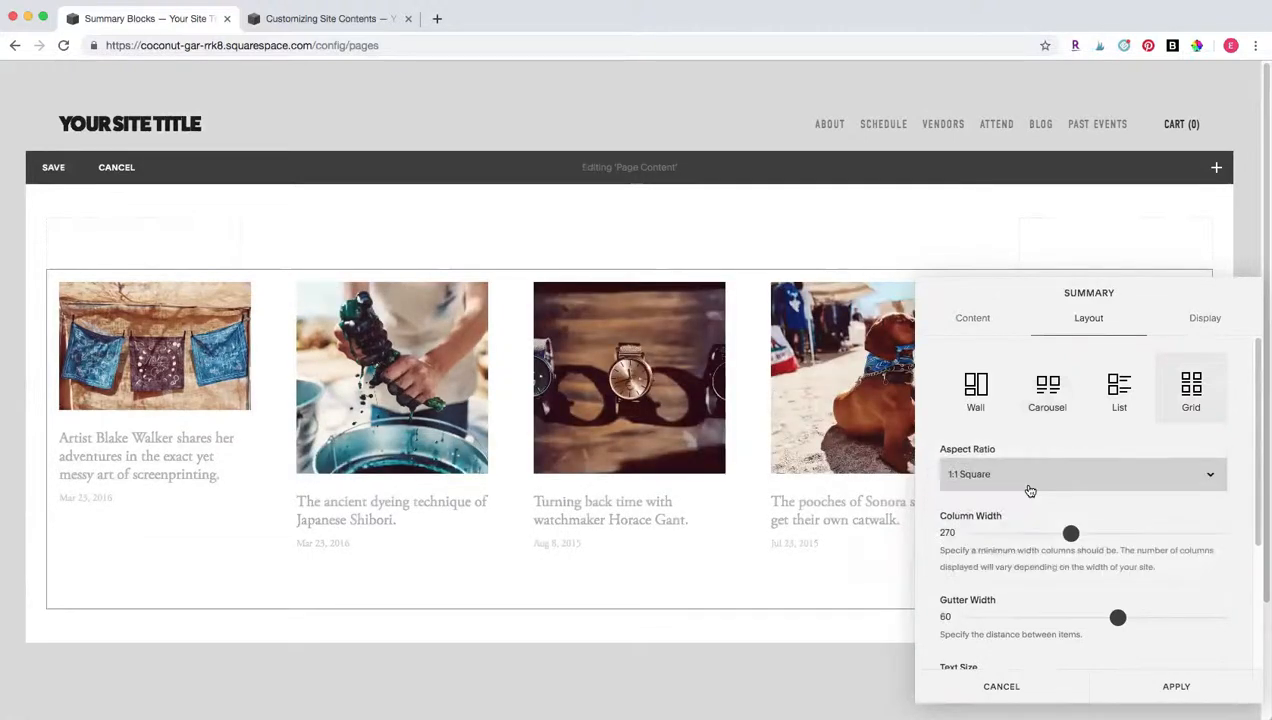
left_click(1029, 487)
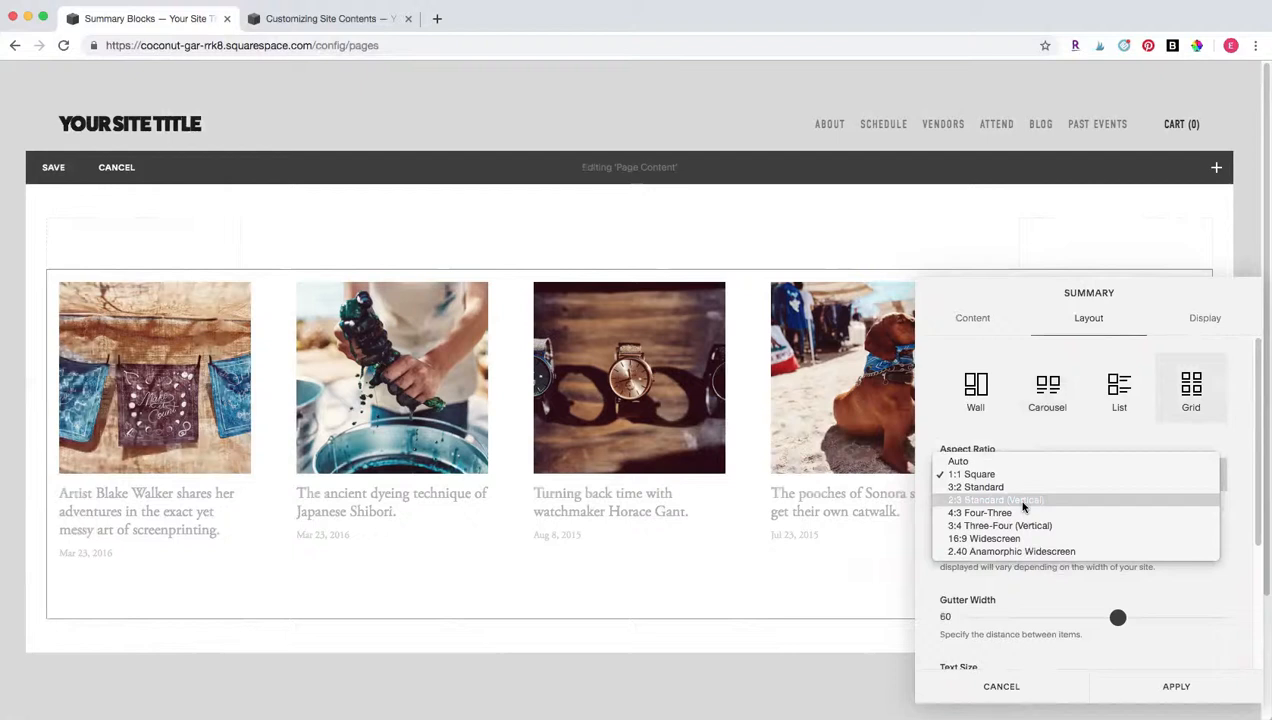
left_click(1018, 438)
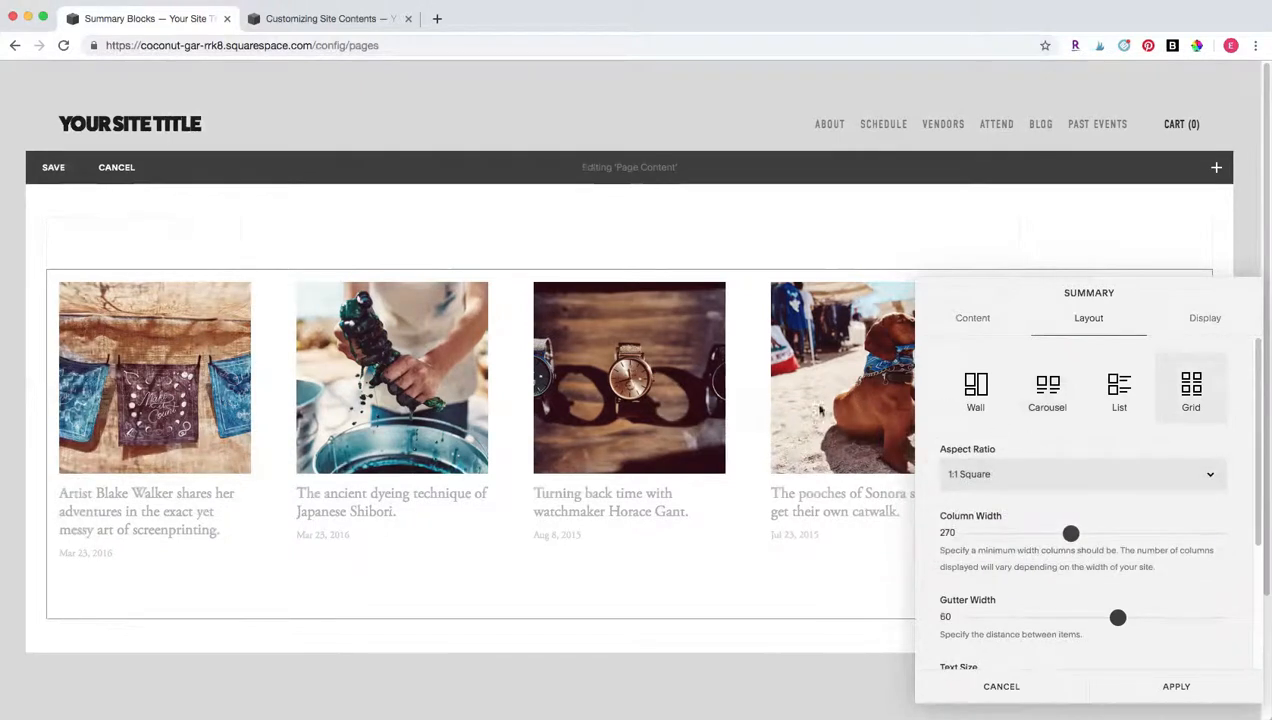
Try a column width of 449 on the grid, settle on 209, and set the gutter width to 23.
left_click_drag(1024, 303, 1064, 386)
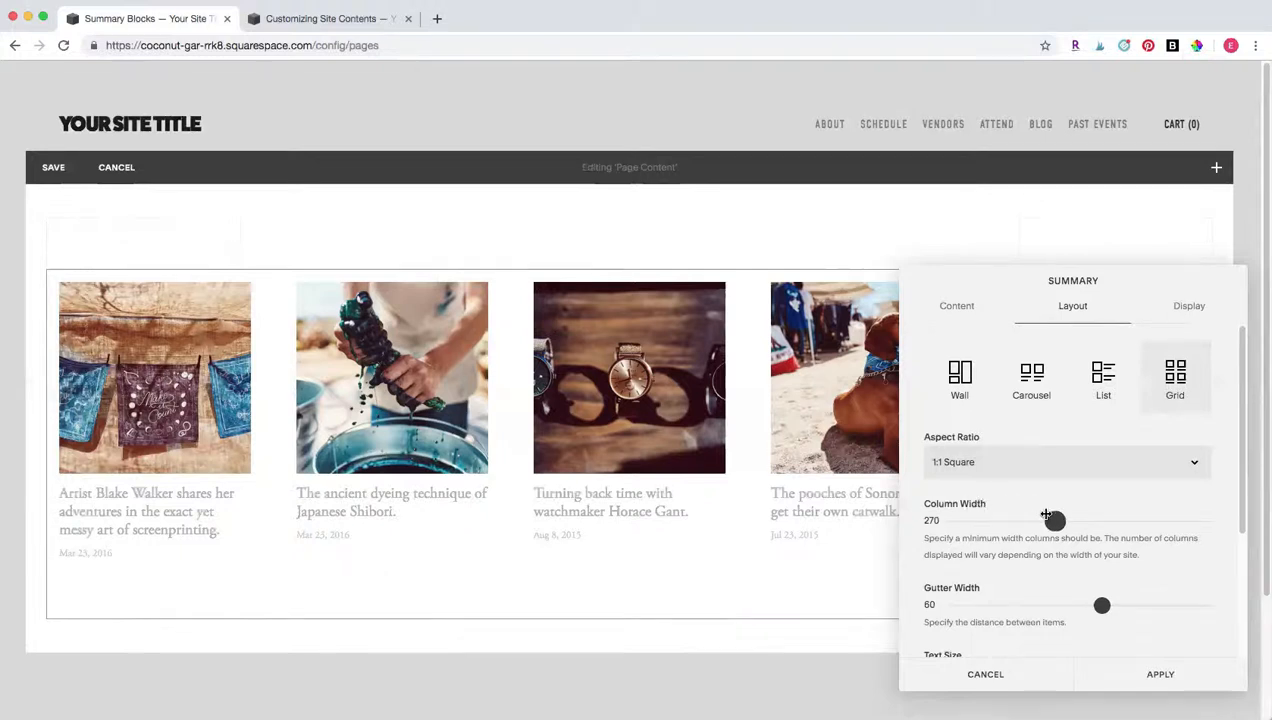
left_click_drag(1054, 521, 1130, 521)
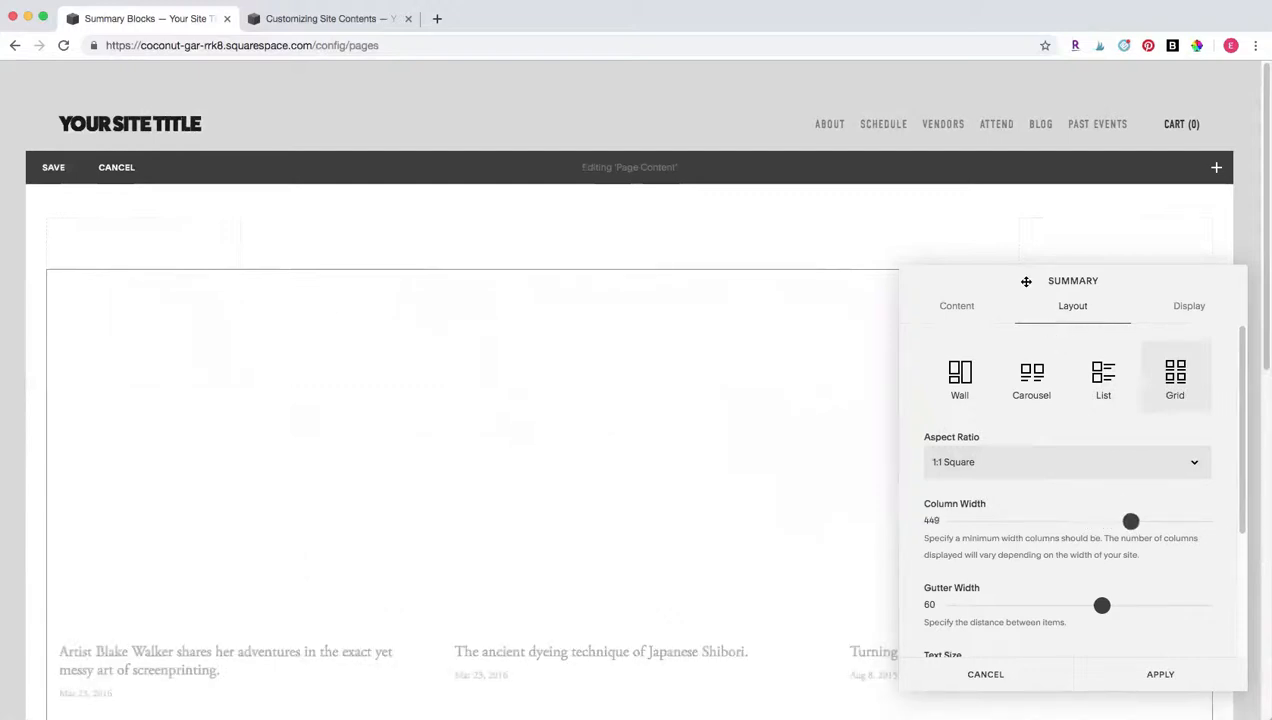
left_click_drag(1046, 282, 1065, 187)
left_click_drag(1149, 426, 1048, 426)
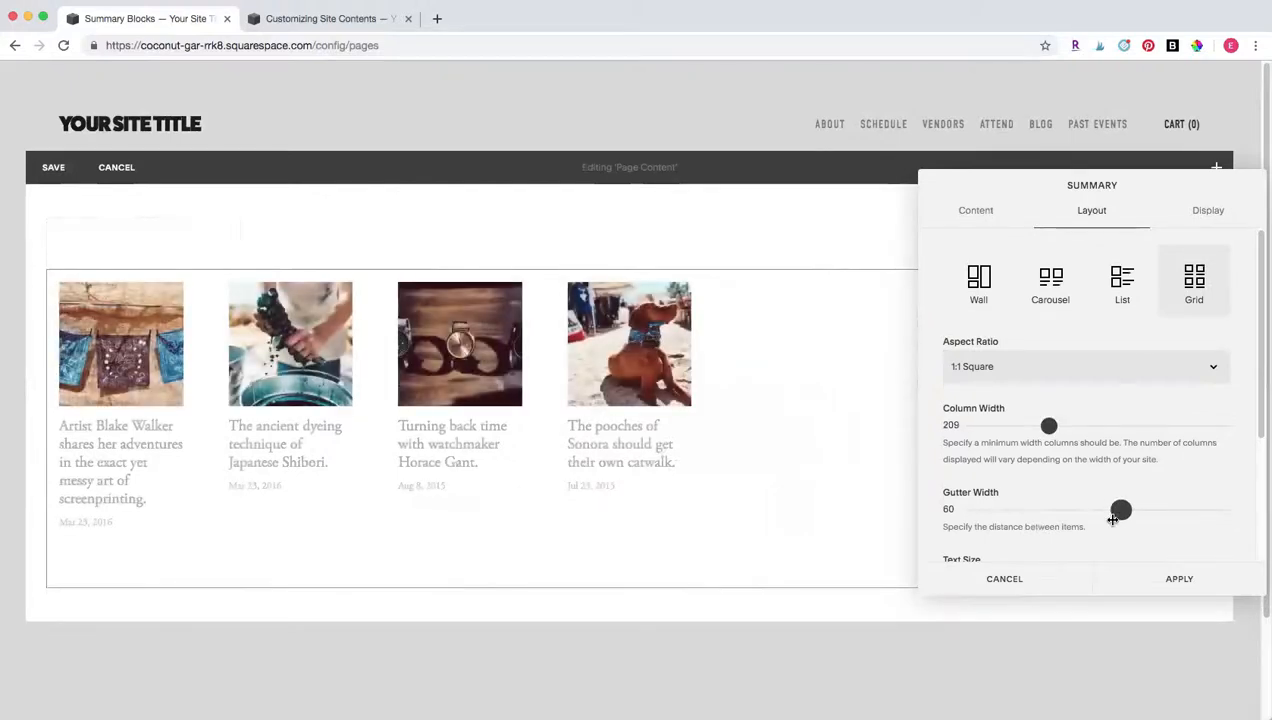
left_click_drag(1114, 516, 1030, 508)
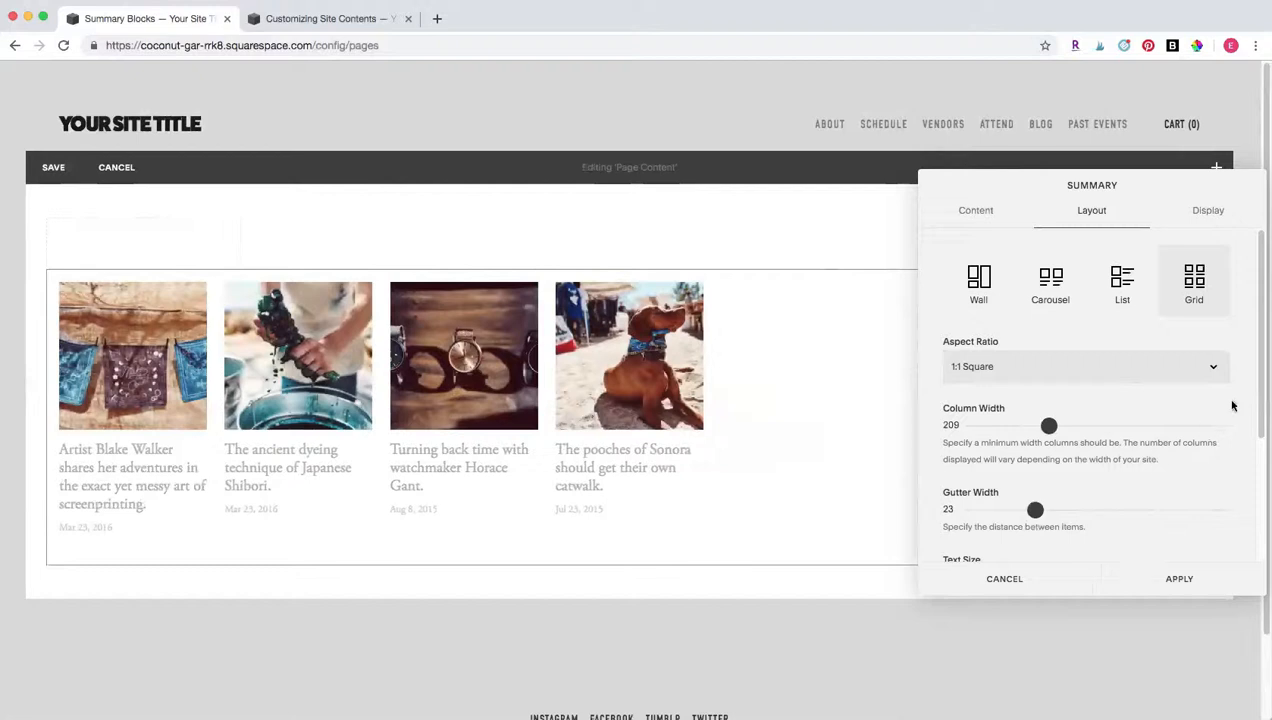
Try Category and Author as the summary block's primary metadata and switch it to Comments.
scroll(1240, 535, "down", 5)
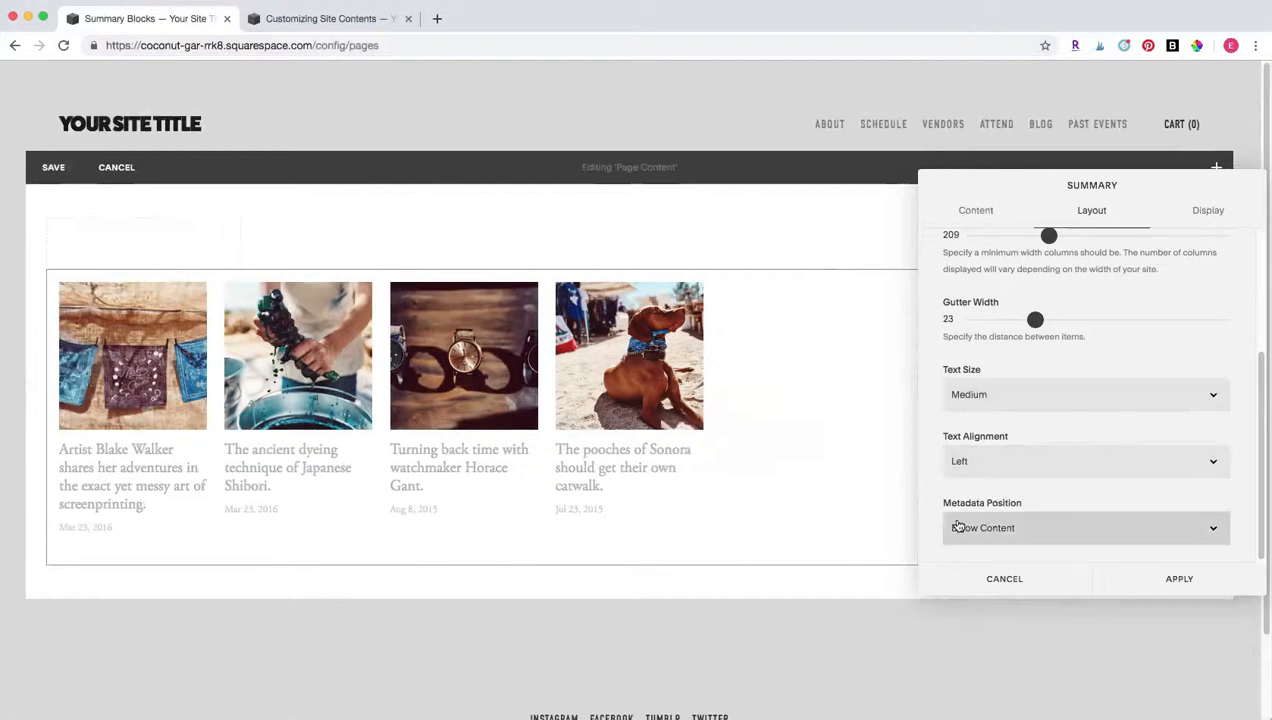
left_click(1197, 213)
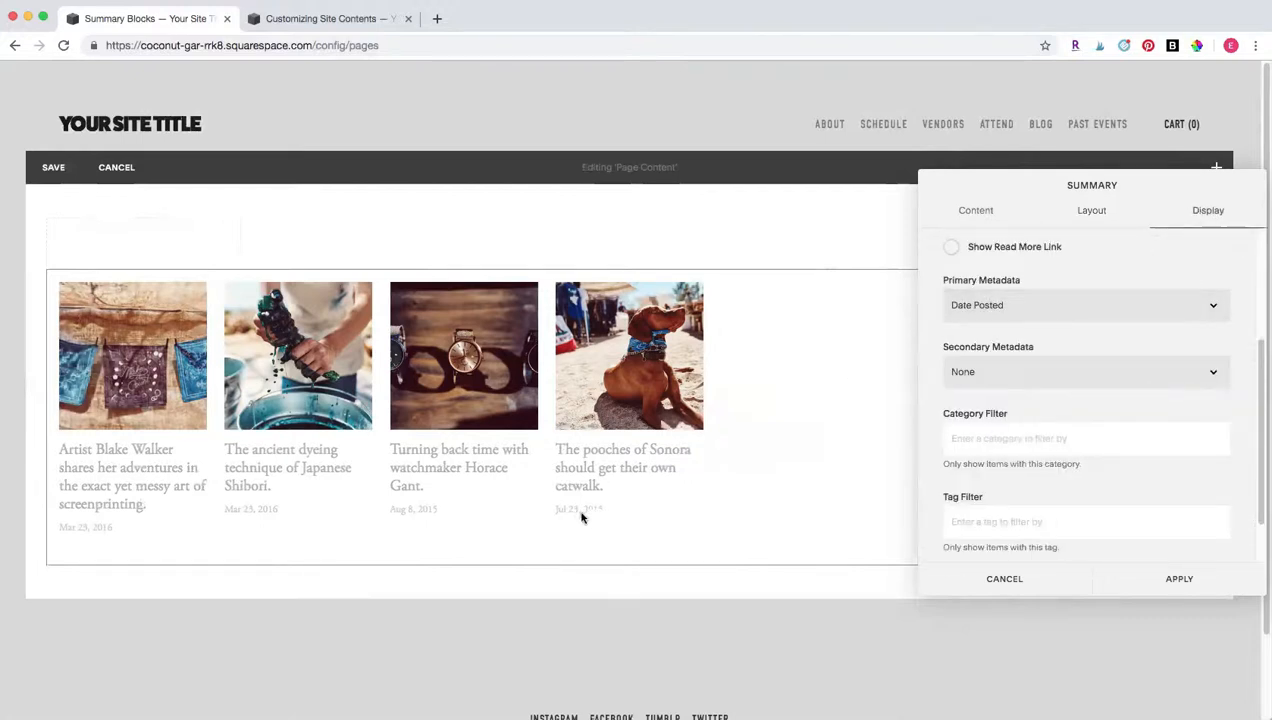
left_click(1051, 302)
left_click(1050, 315)
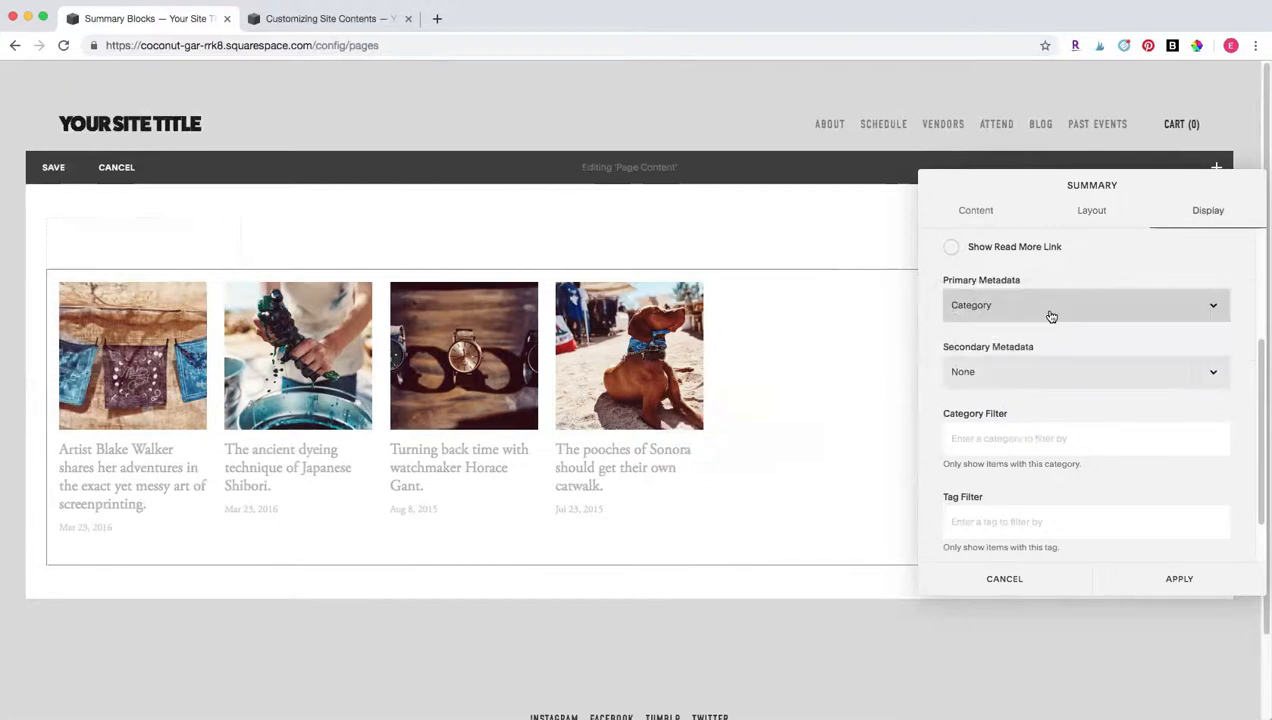
left_click(1050, 312)
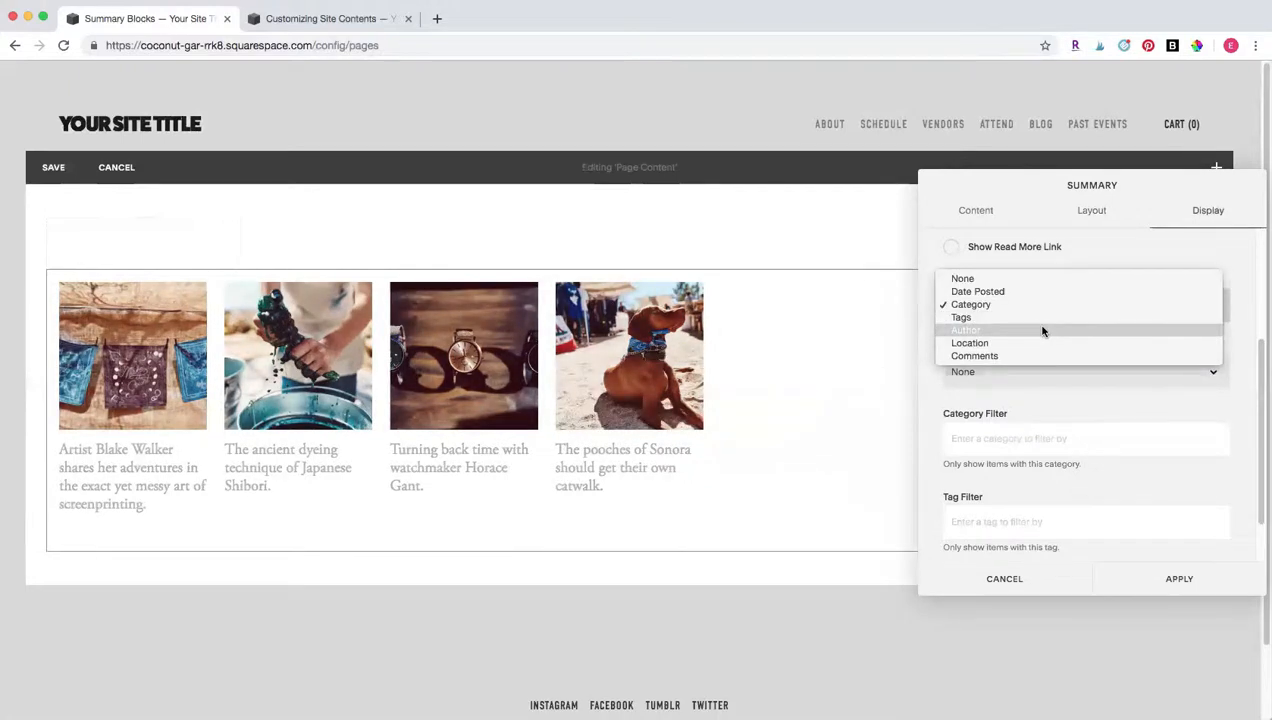
left_click(1042, 331)
left_click(1044, 316)
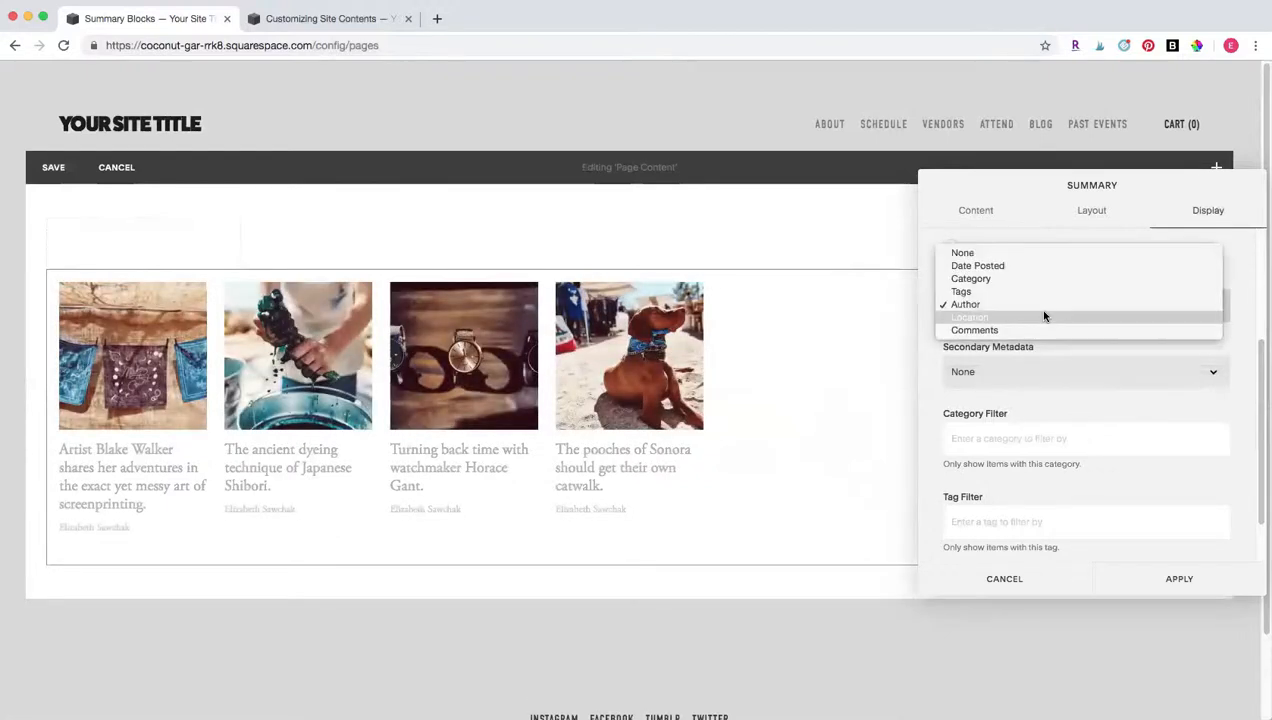
left_click(1045, 330)
left_click(1050, 316)
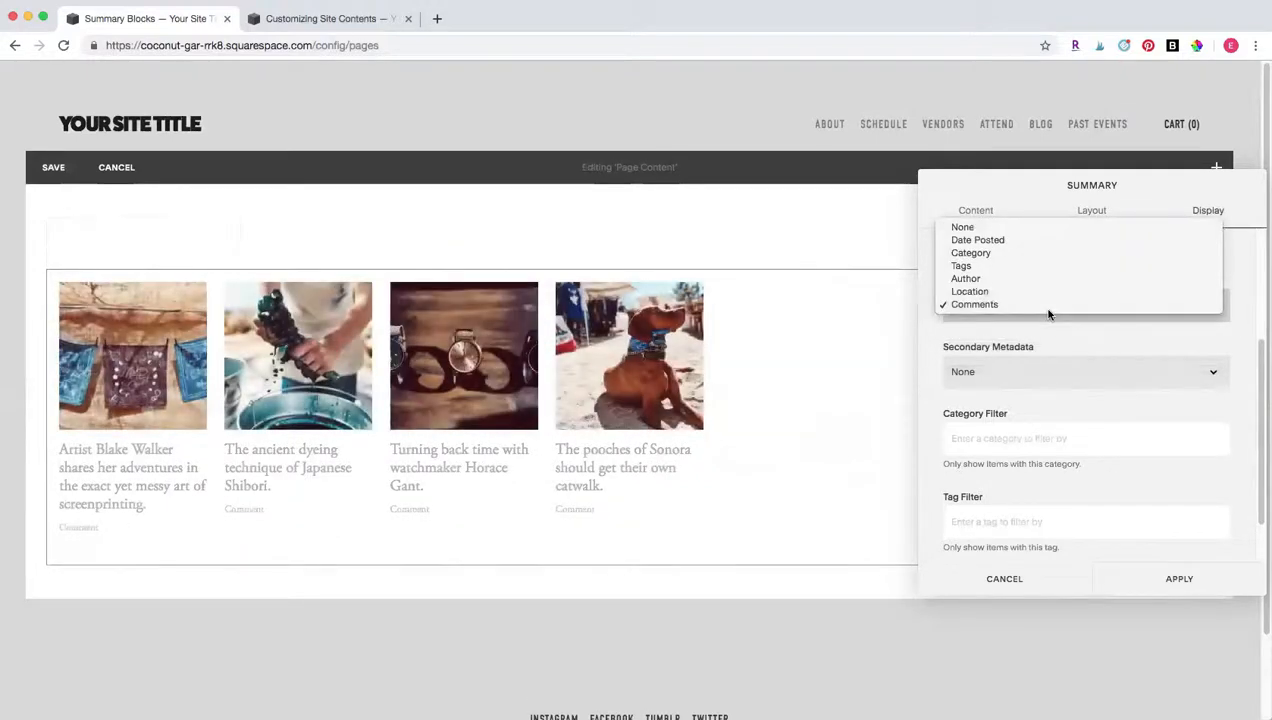
left_click(1044, 273)
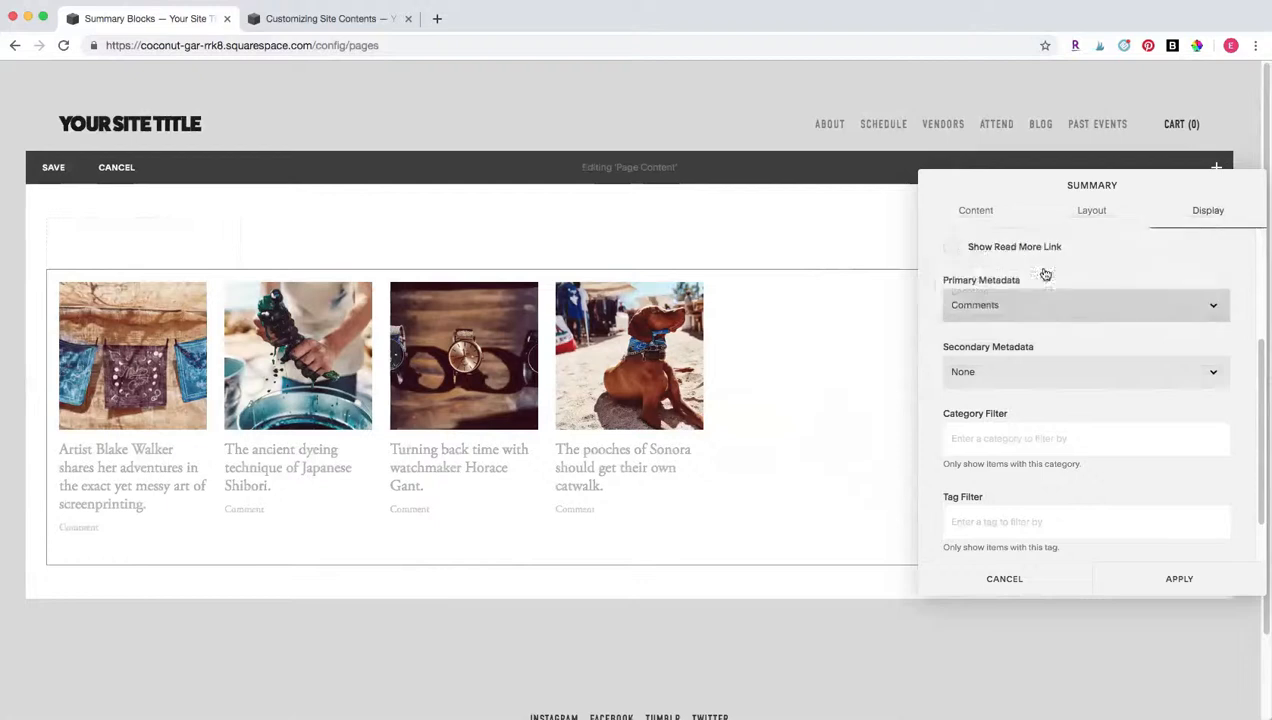
Try Tags and Location as the summary block's primary metadata and settle on None.
left_click(1047, 308)
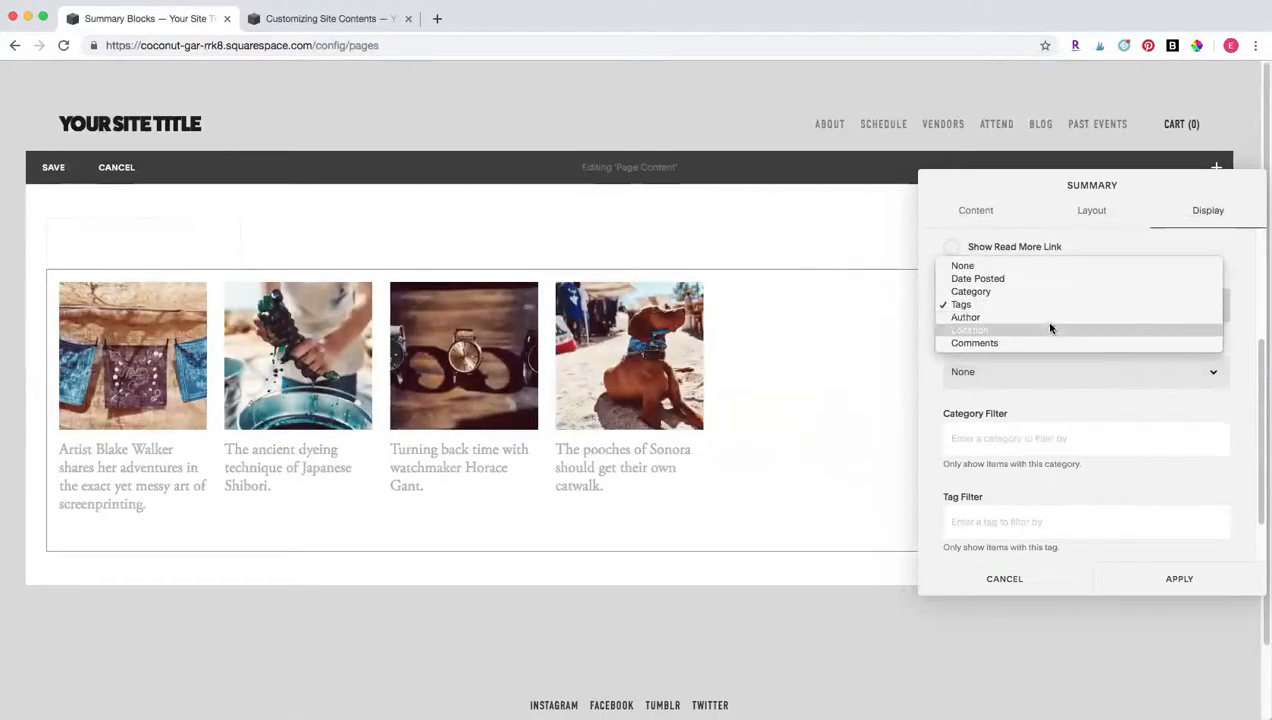
left_click(1051, 330)
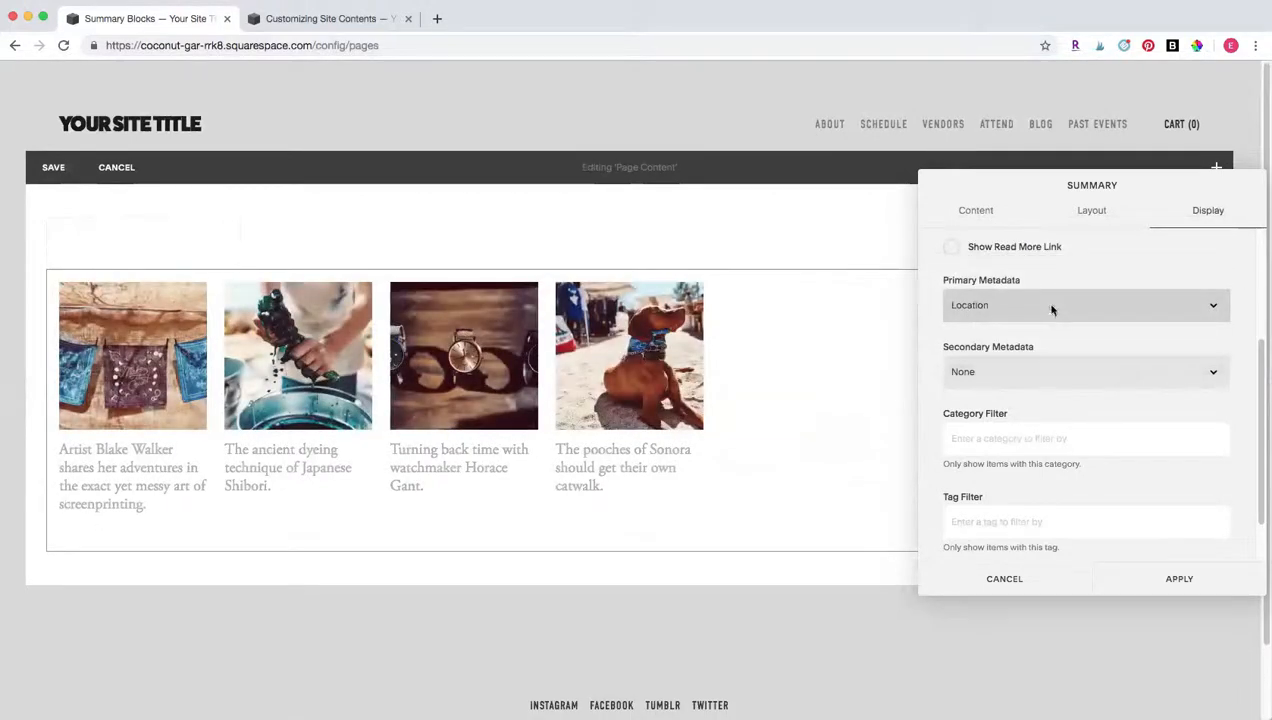
left_click(1050, 306)
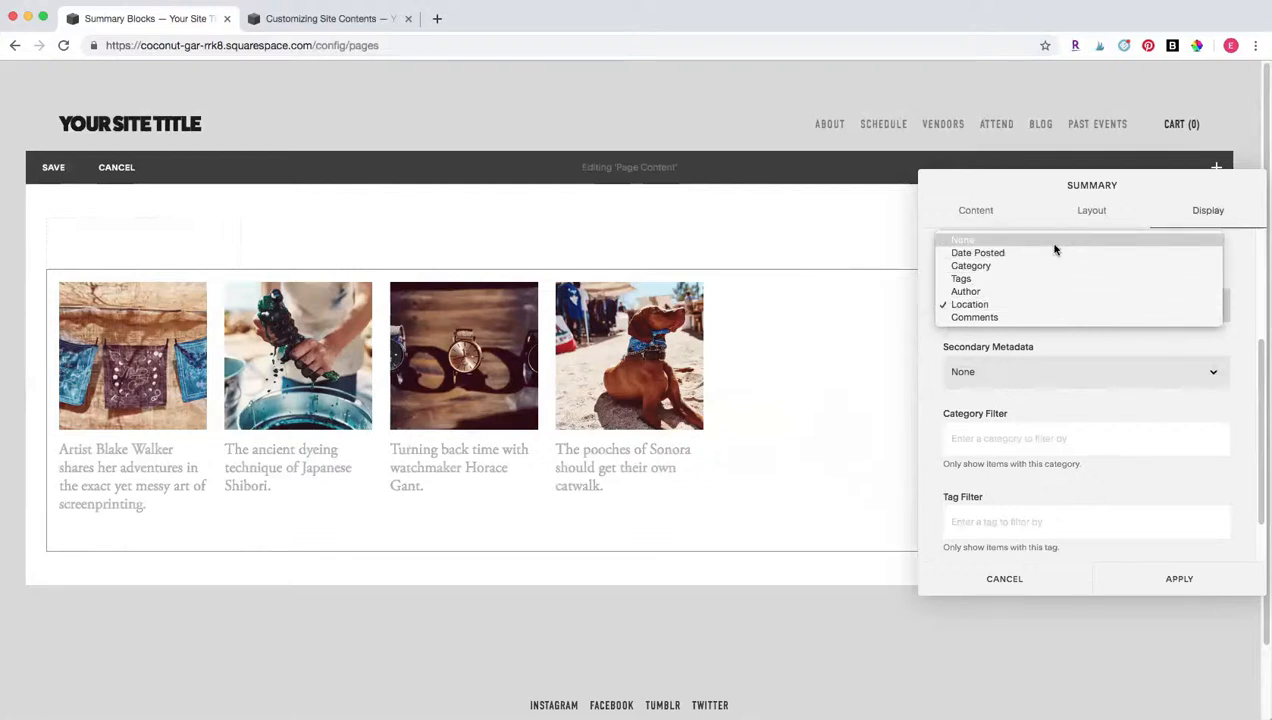
left_click(1054, 245)
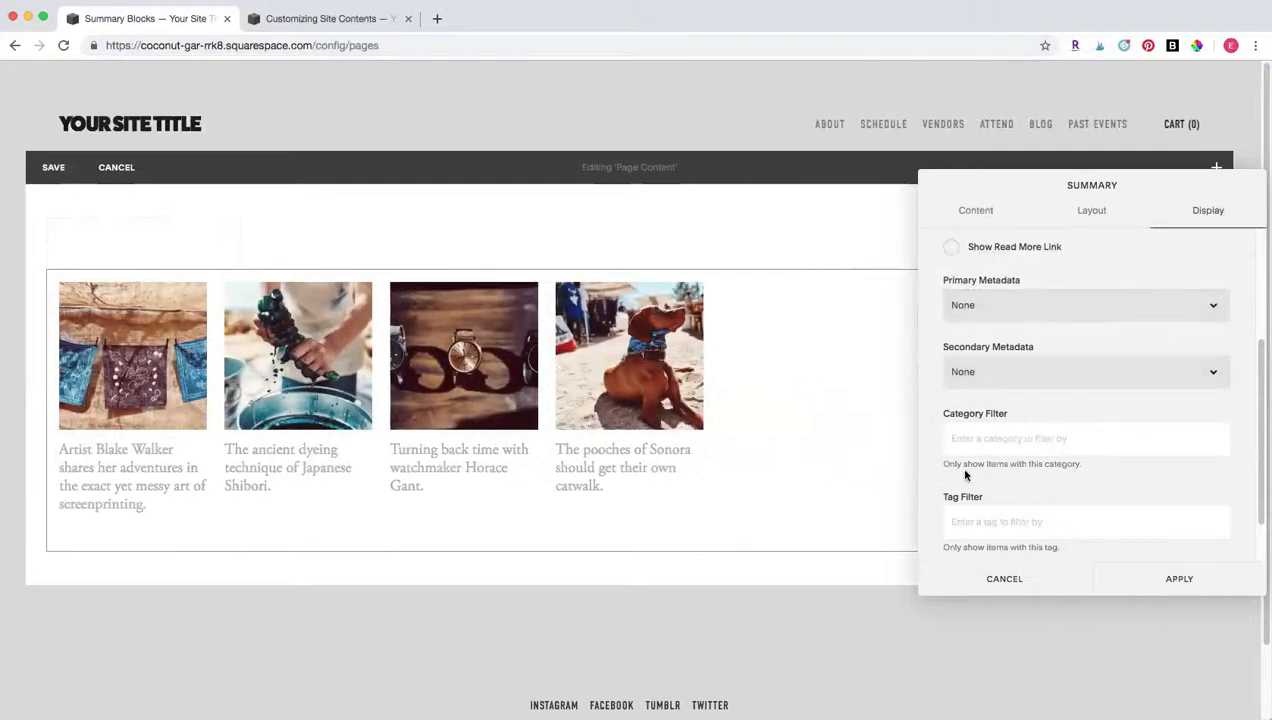
Try limiting the summary block to 2 items, set the number of items to 30, and enable the Read More link.
scroll(972, 479, "down", 2)
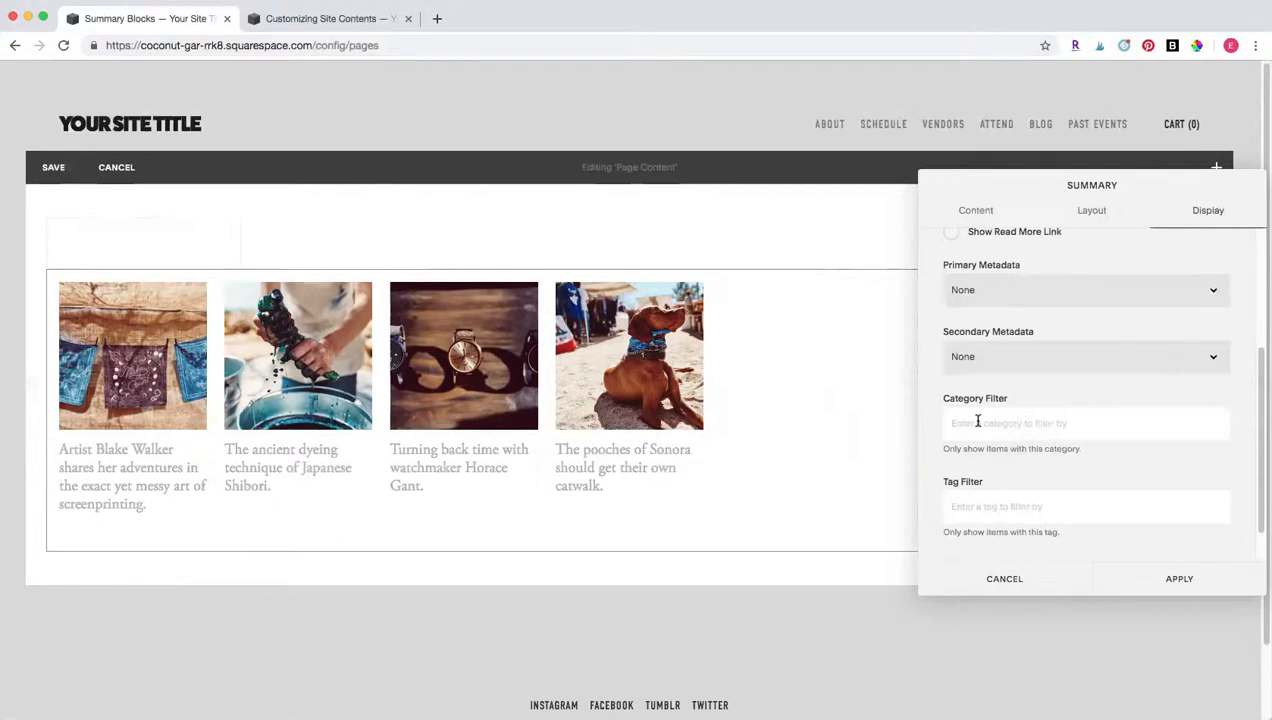
scroll(1146, 515, "down", 1)
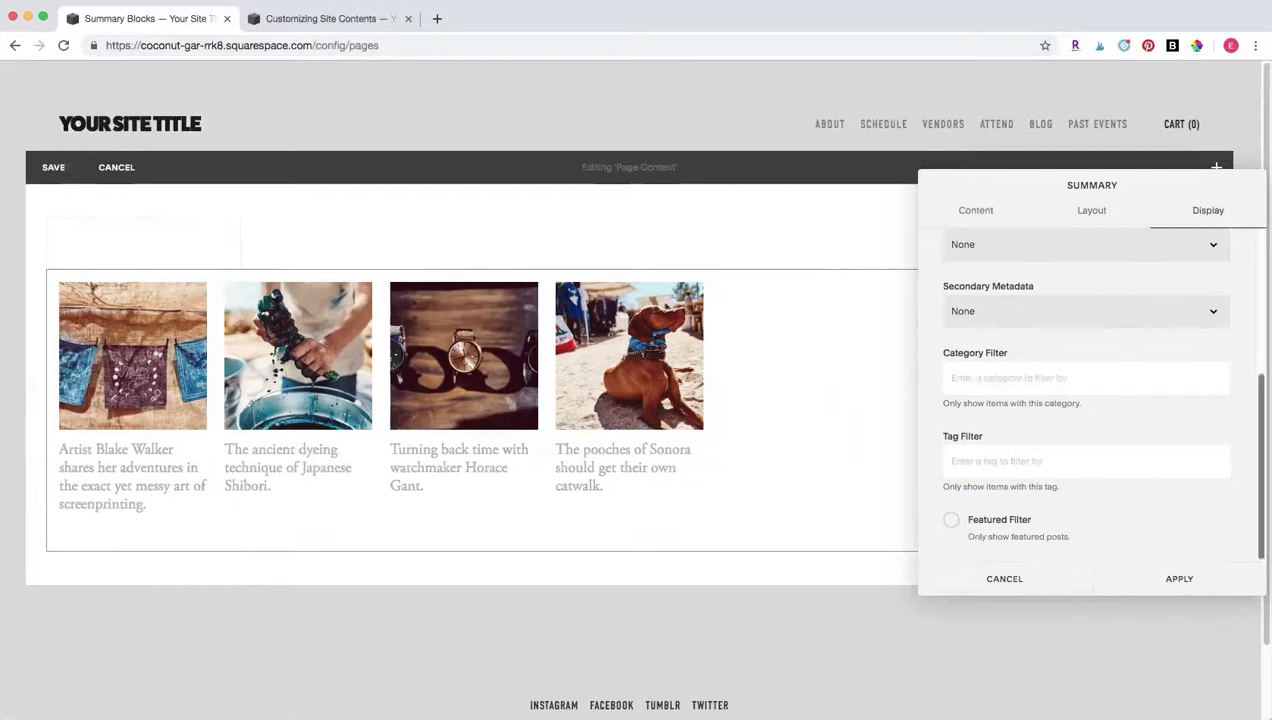
scroll(1090, 400, "up", 5)
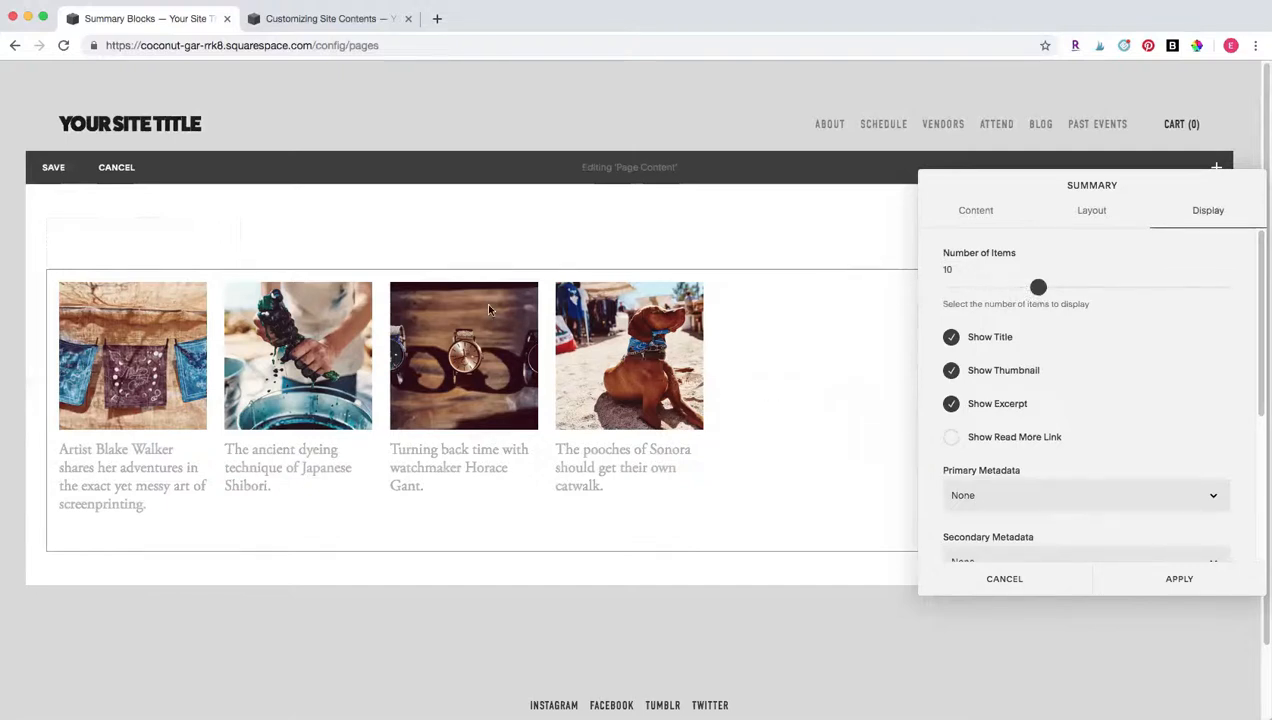
left_click_drag(1032, 276, 966, 287)
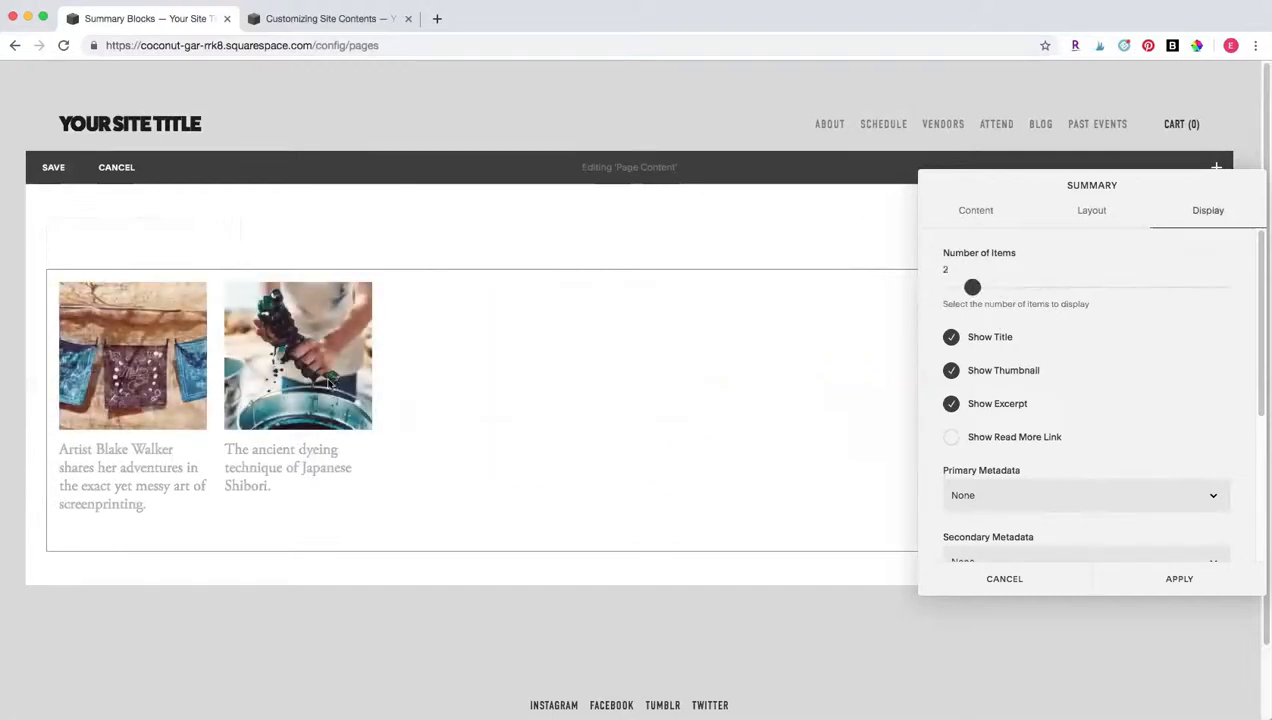
left_click_drag(972, 287, 1242, 281)
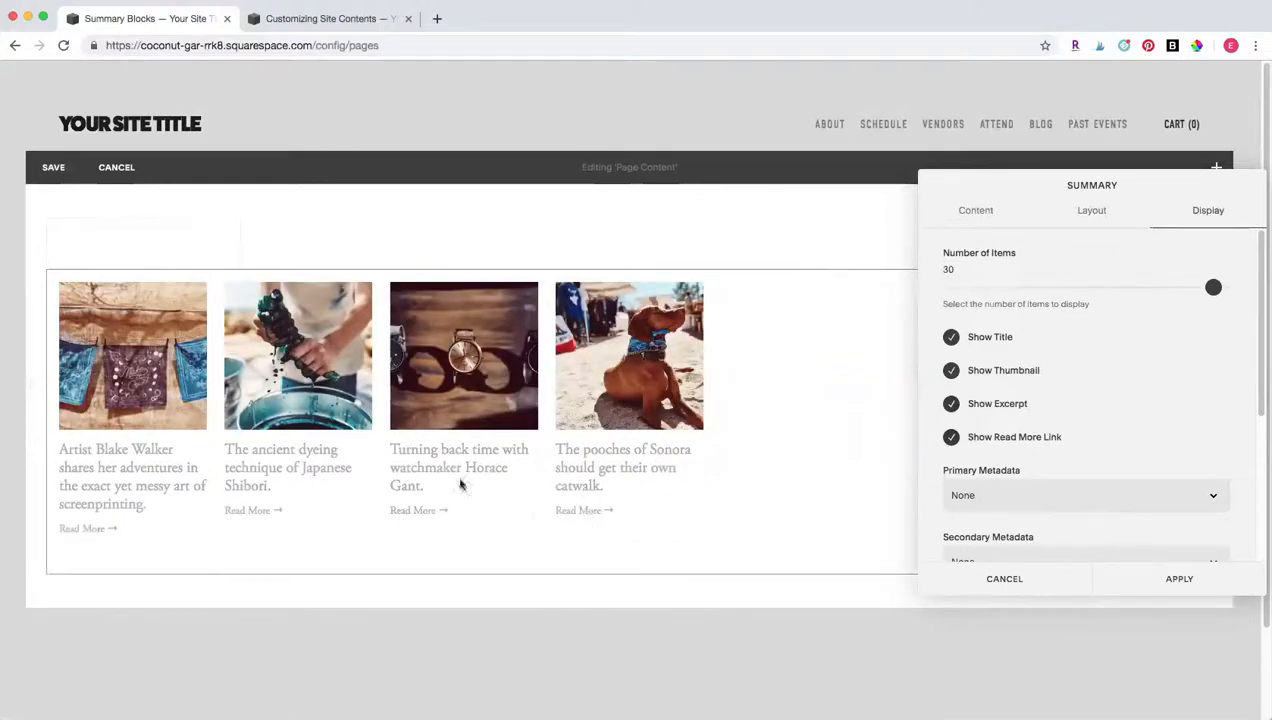
Set the grid's column width to 319 and its gutter width to 3.
left_click(1099, 214)
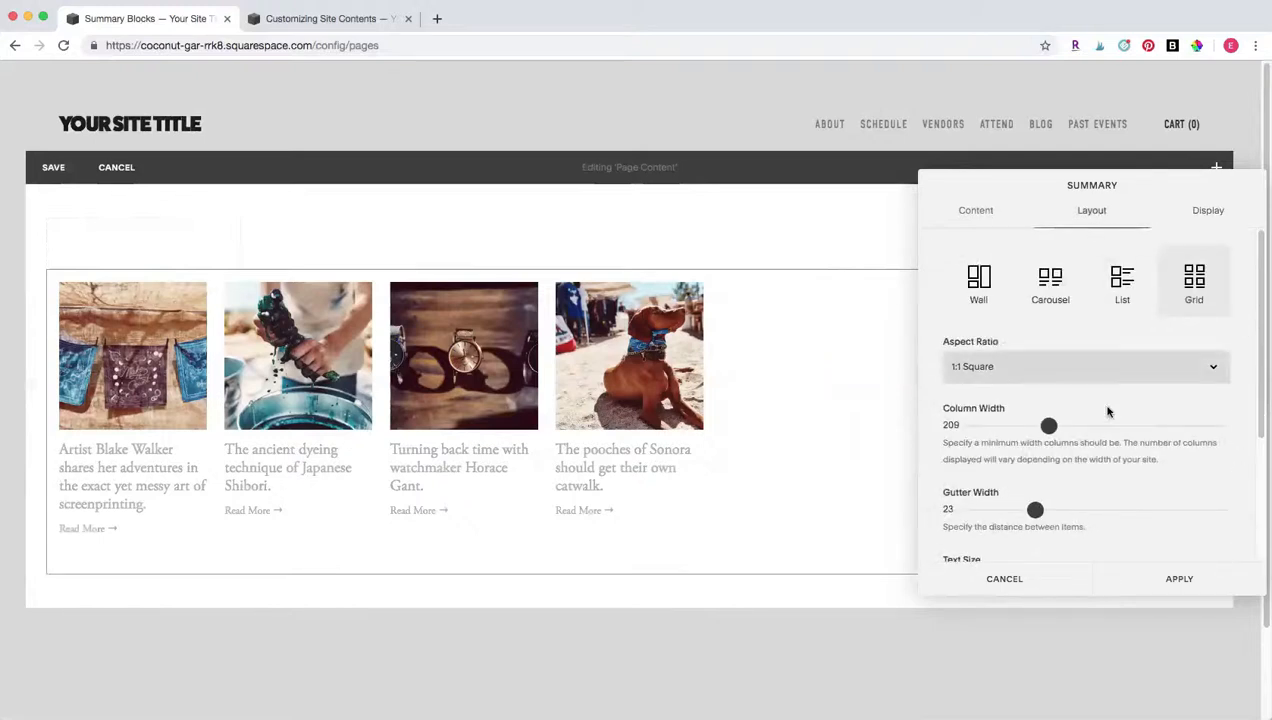
left_click_drag(1048, 425, 1093, 426)
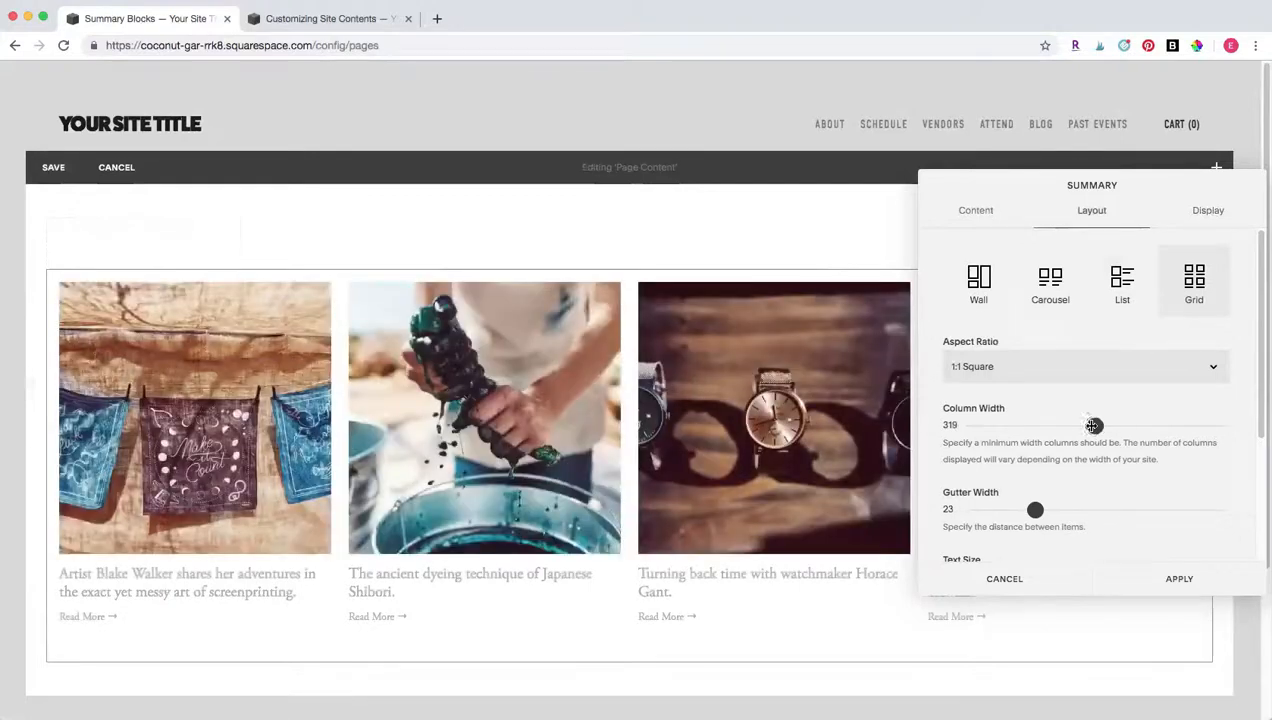
left_click_drag(1034, 509, 987, 510)
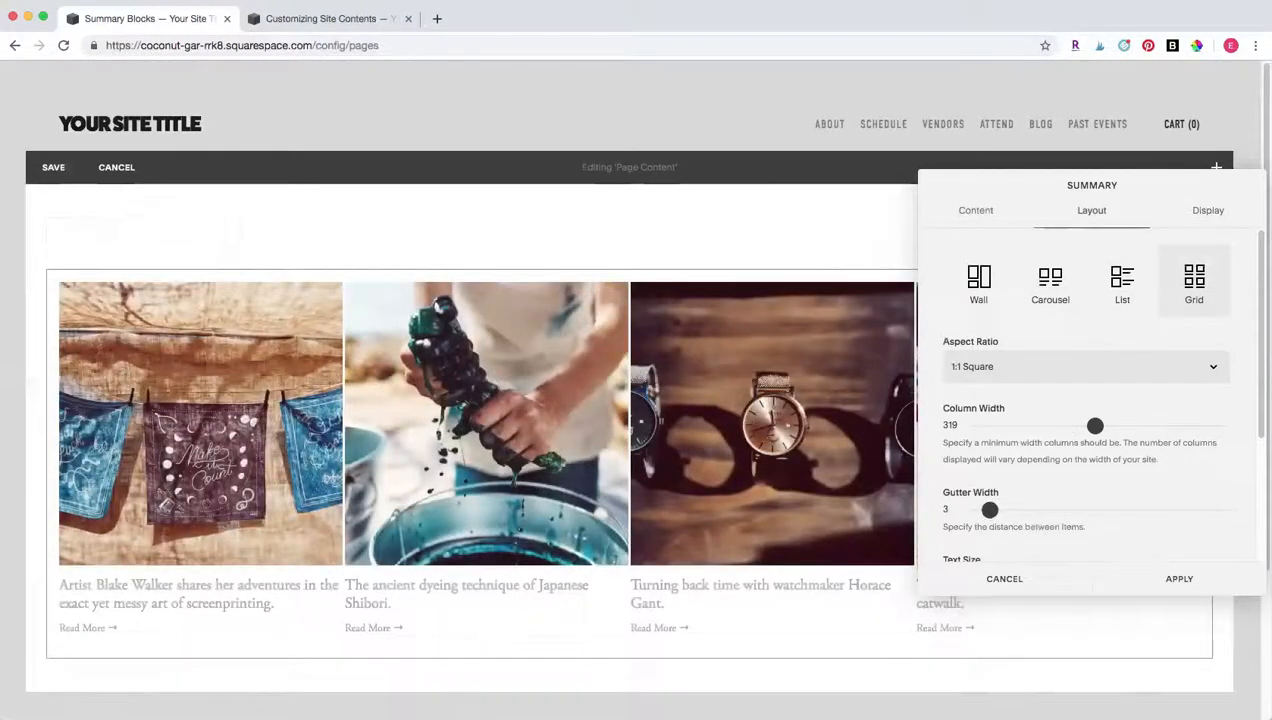
Set the summary block's text size to Large and apply the block settings.
scroll(1240, 440, "down", 4)
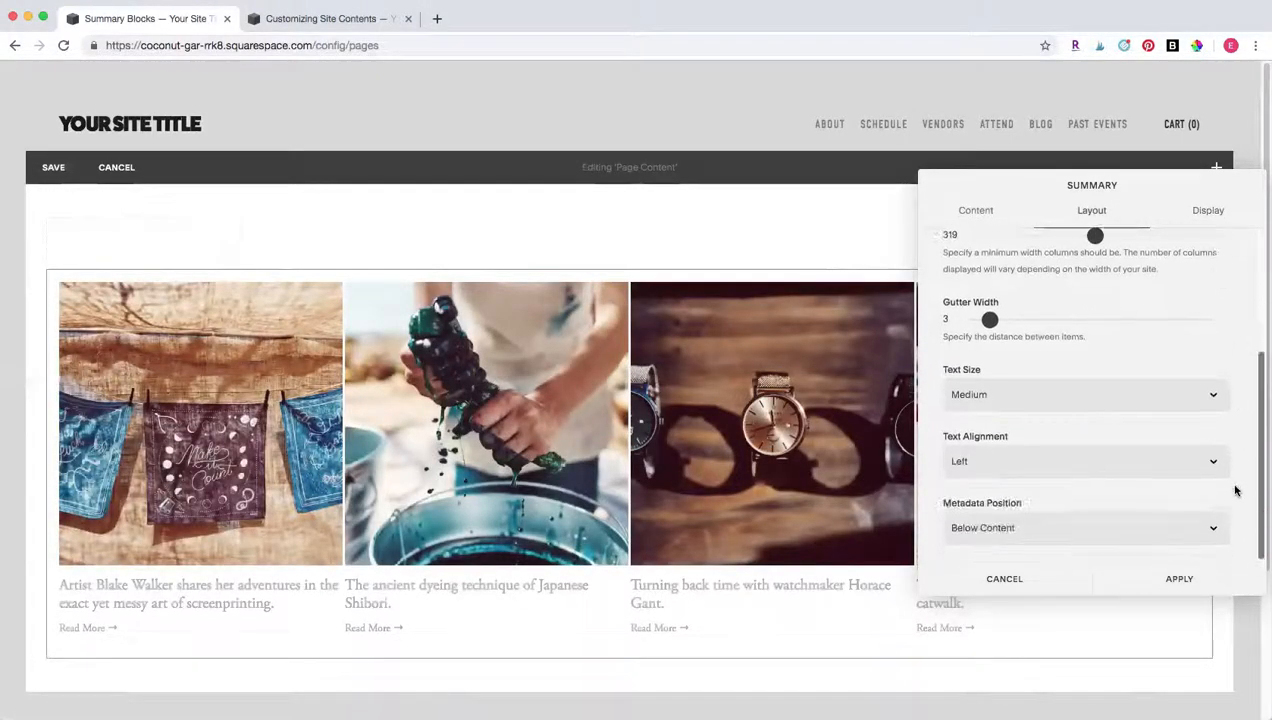
left_click(1089, 398)
left_click(1075, 379)
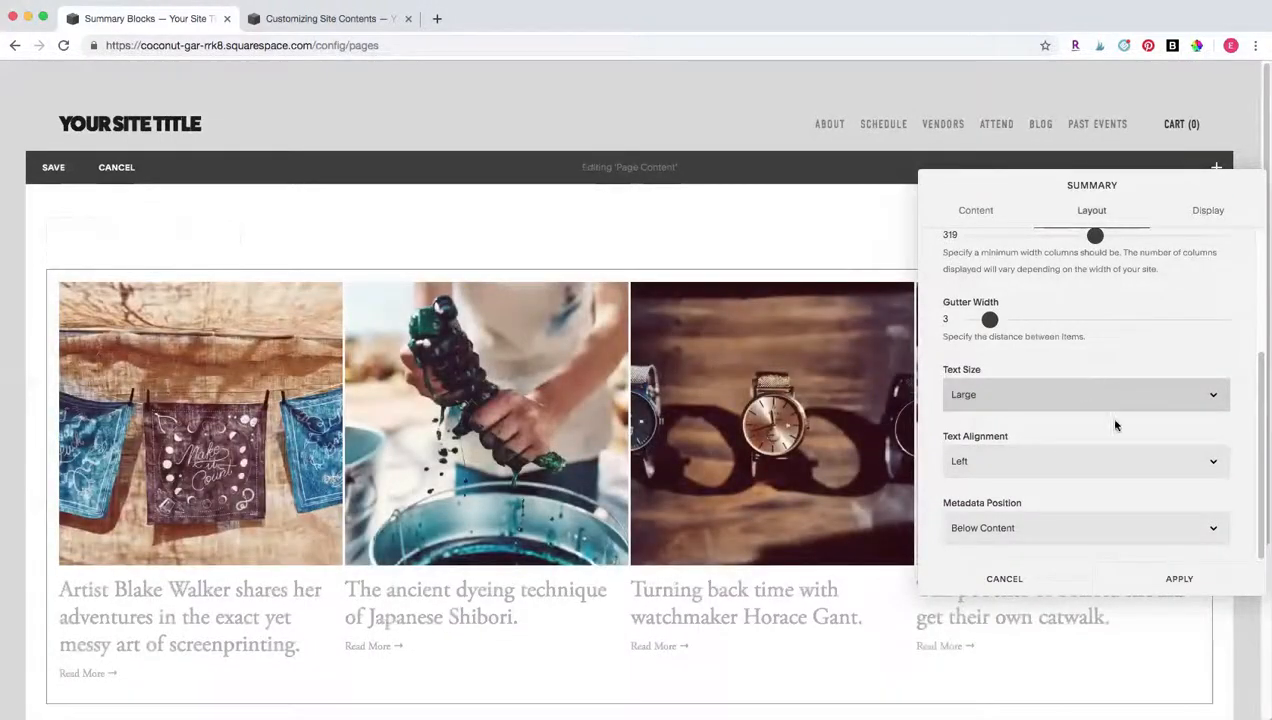
scroll(1080, 364, "up", 3)
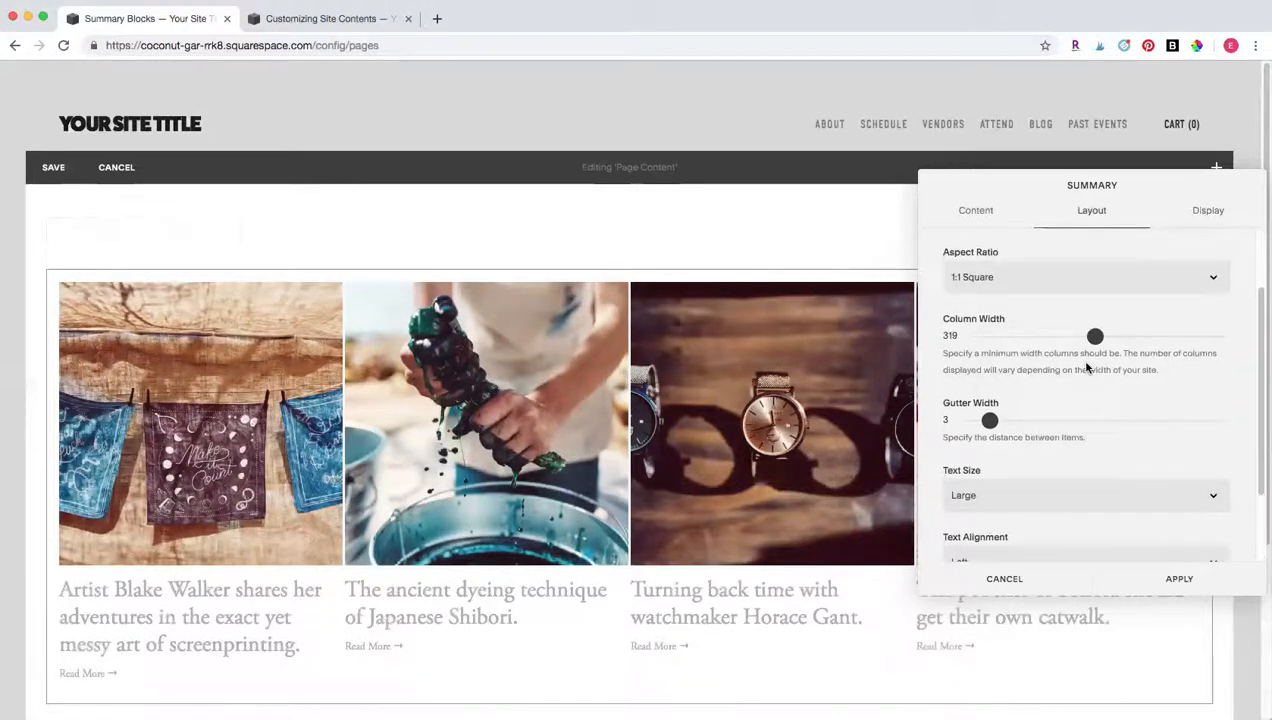
scroll(1092, 376, "up", 3)
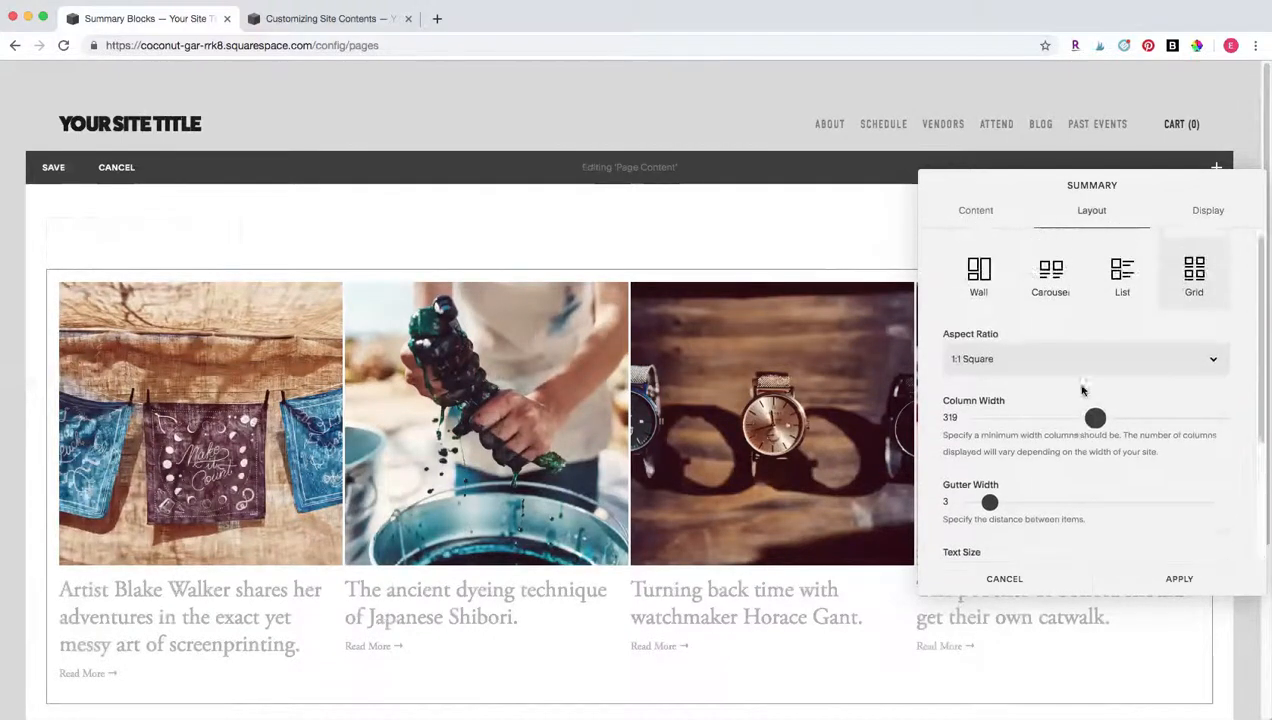
left_click(1180, 580)
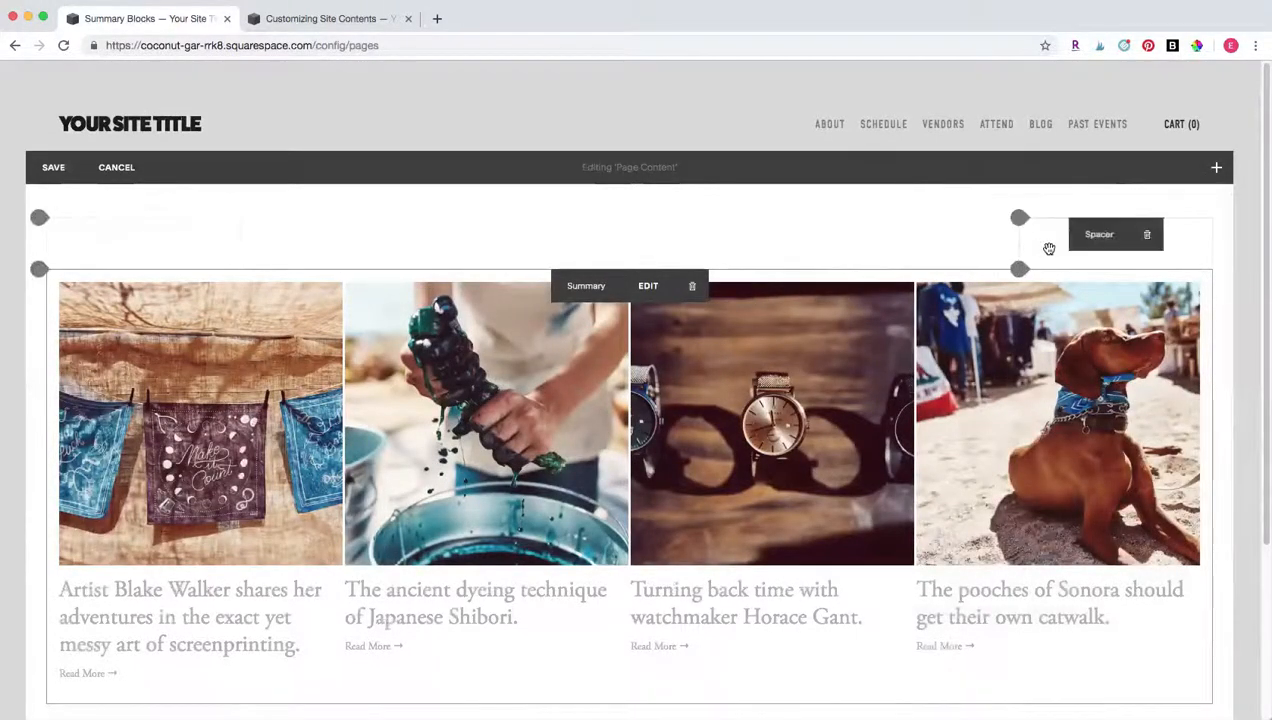
Place a spacer on each side of the summary block so that the block sits centered on the page.
left_click_drag(1183, 279, 1204, 289)
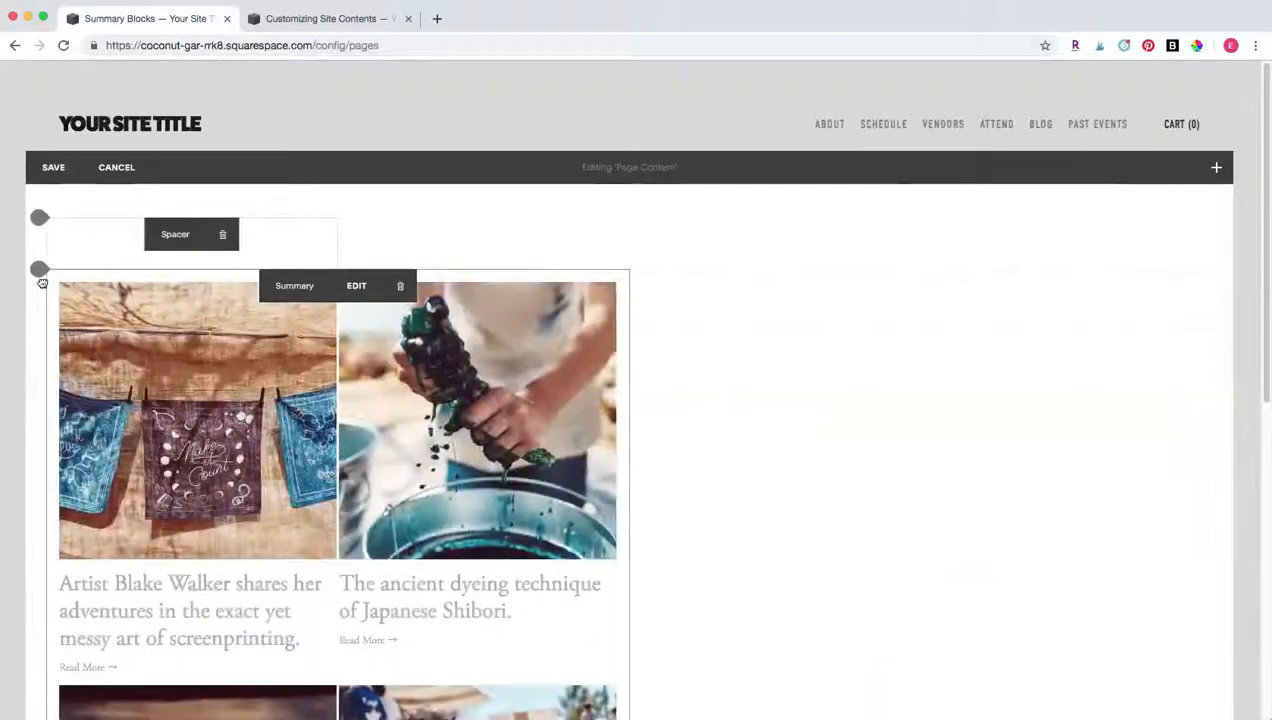
left_click_drag(36, 317, 72, 345)
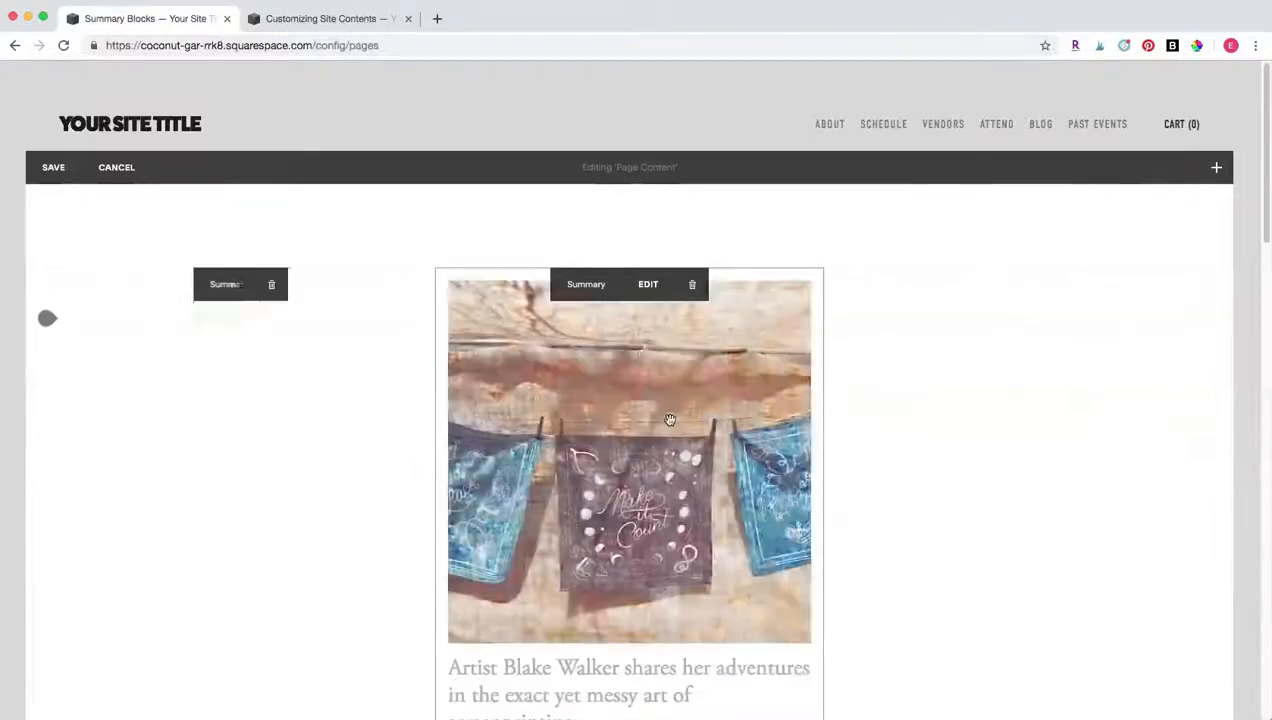
scroll(823, 479, "down", 1)
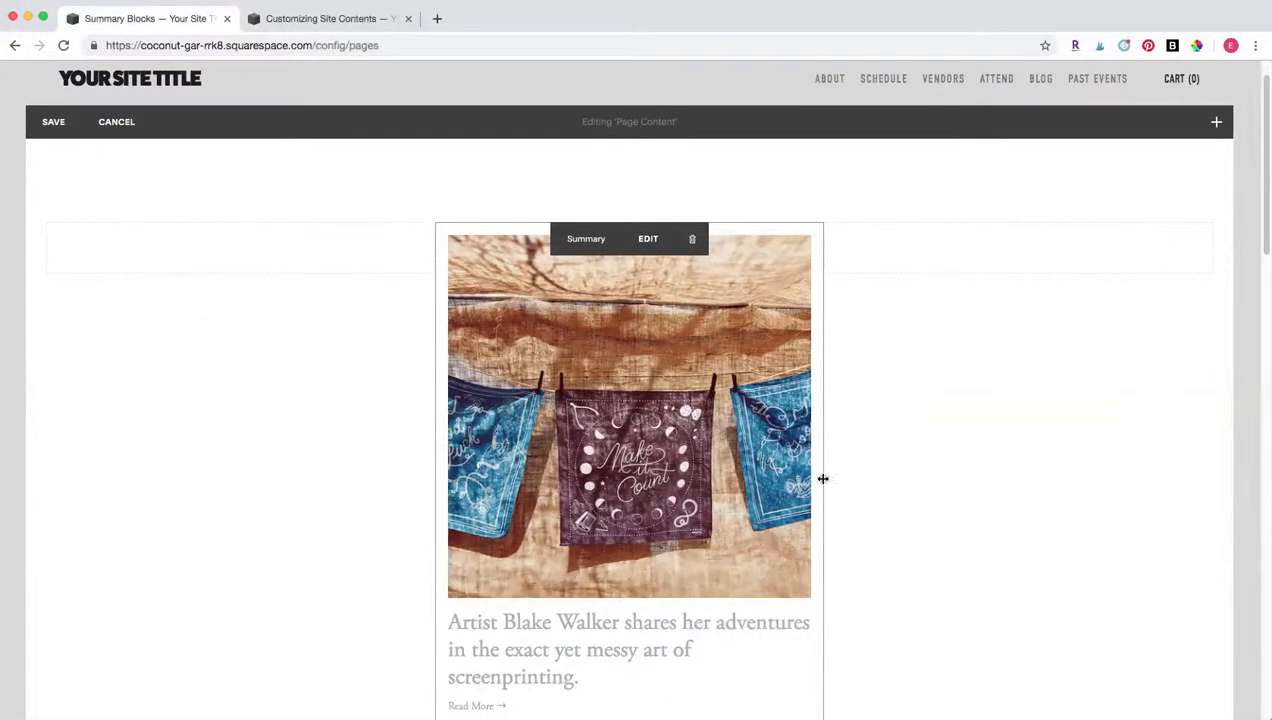
Widen the centered summary block by narrowing the two side spacers alternately until the grid fits three columns.
mouse_move(424, 245)
left_click_drag(337, 256, 330, 256)
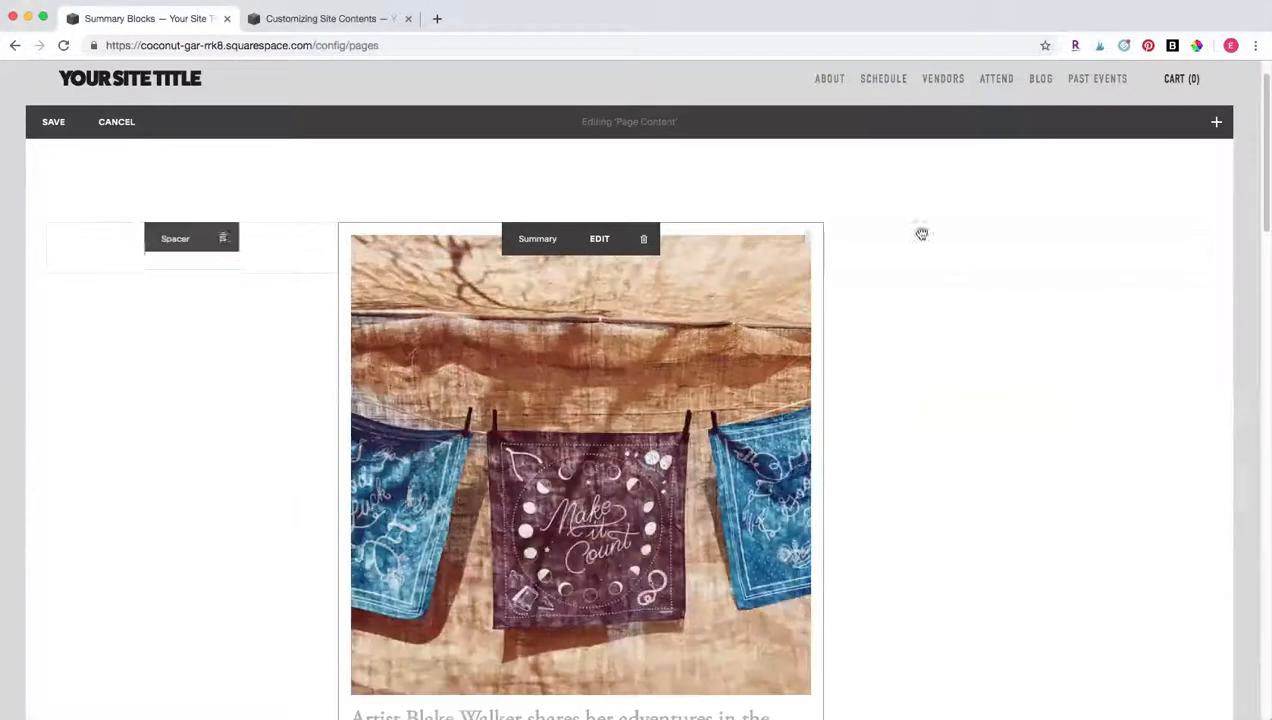
mouse_move(821, 247)
left_click_drag(821, 247, 921, 247)
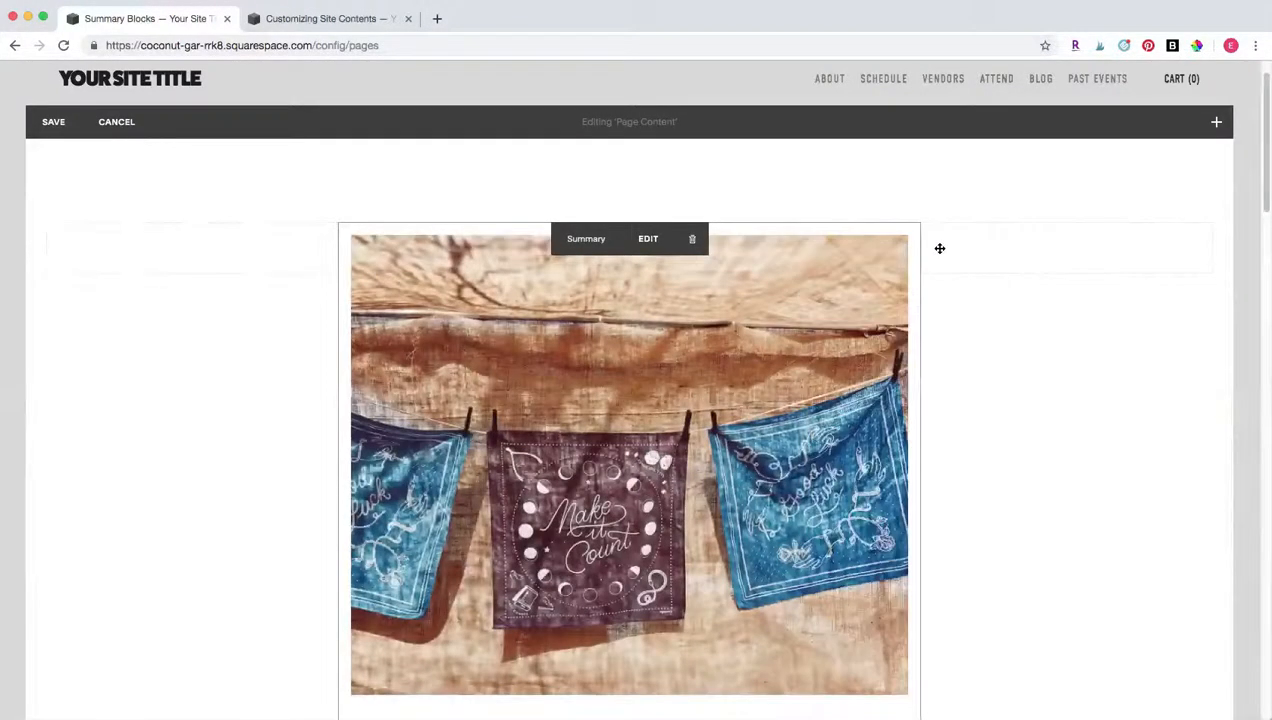
mouse_move(335, 245)
left_click_drag(335, 245, 229, 253)
mouse_move(922, 249)
left_click_drag(921, 247, 994, 253)
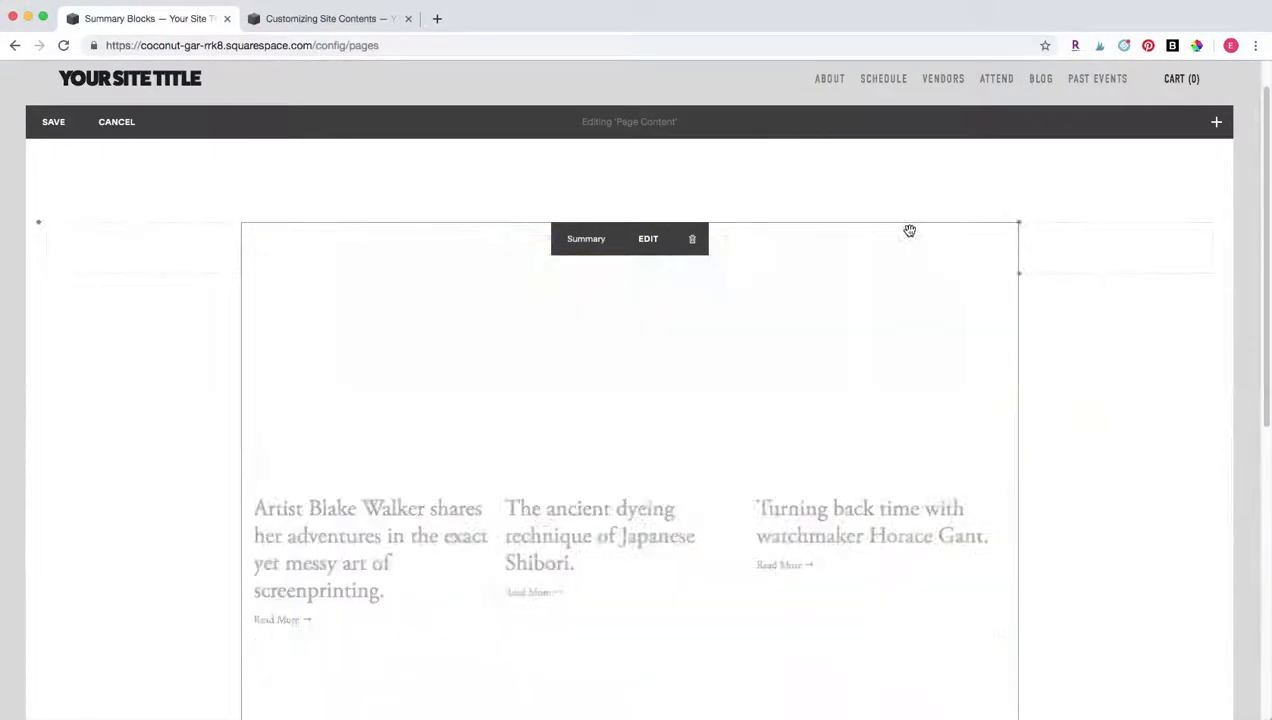
Try an even wider summary block by narrowing both side spacers further, and return it to the previous width.
left_click_drag(1019, 249, 1096, 244)
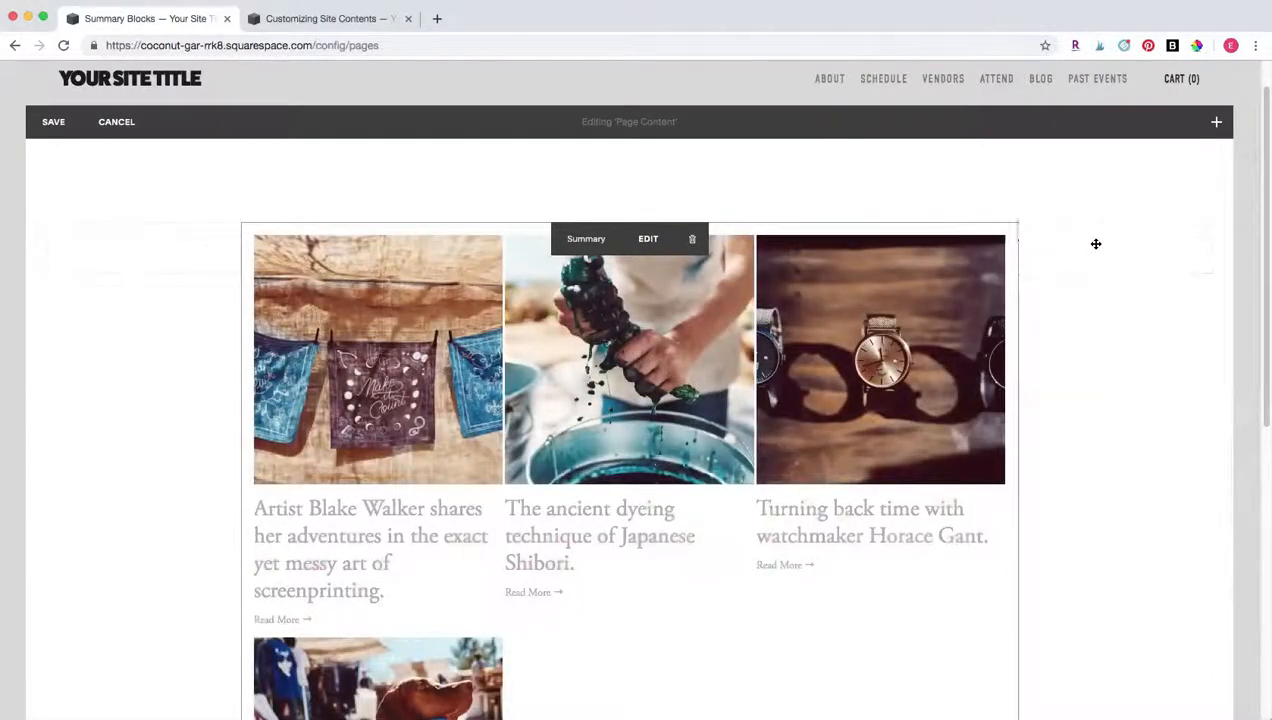
left_click_drag(248, 234, 165, 242)
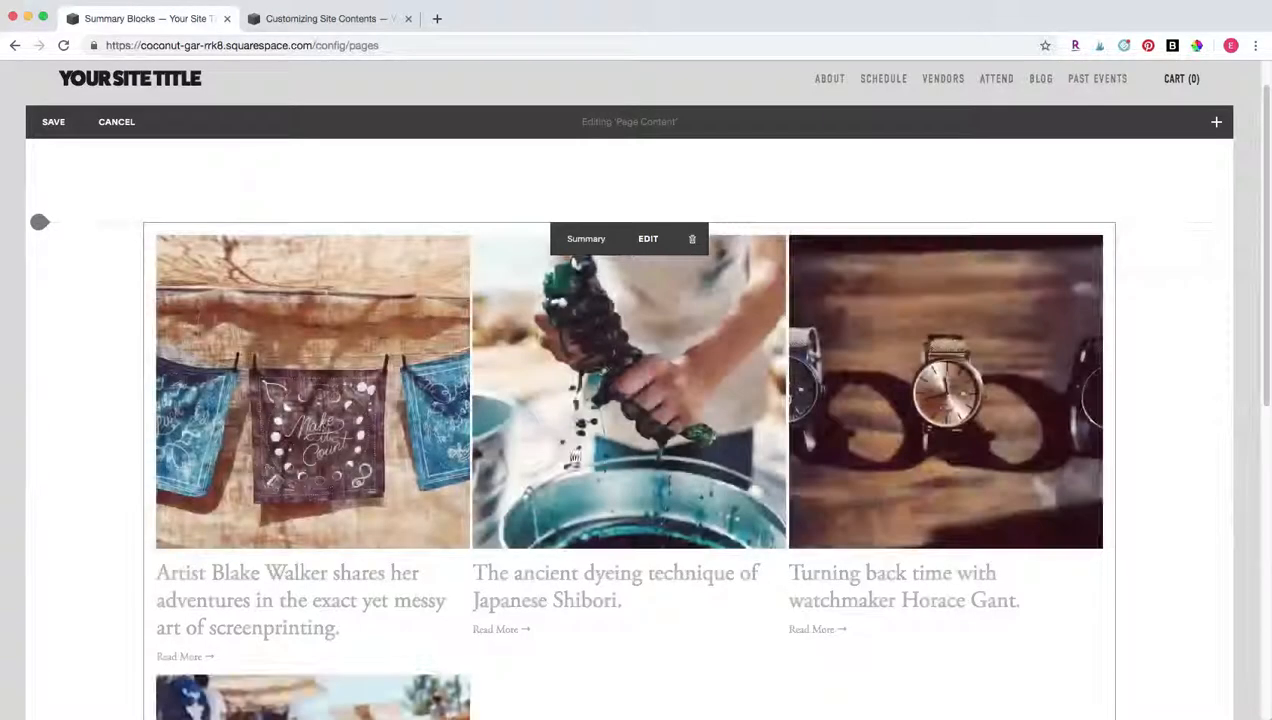
scroll(779, 621, "down", 2)
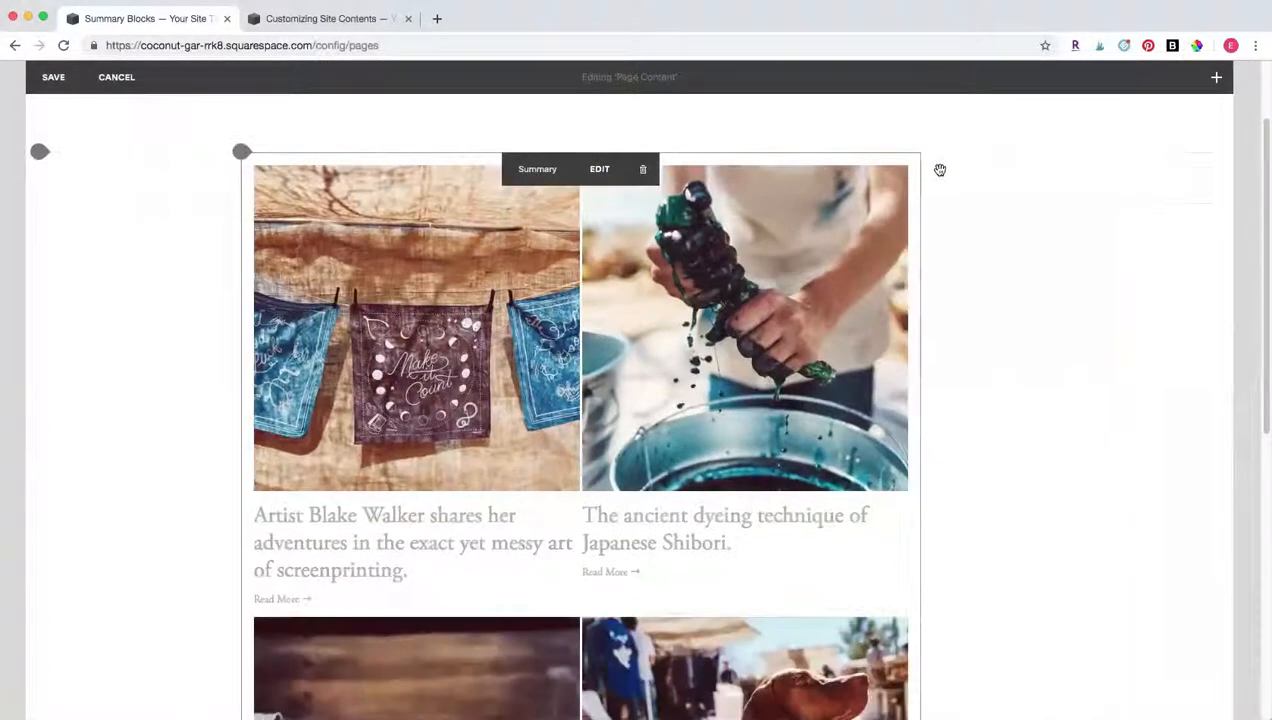
left_click_drag(919, 170, 984, 174)
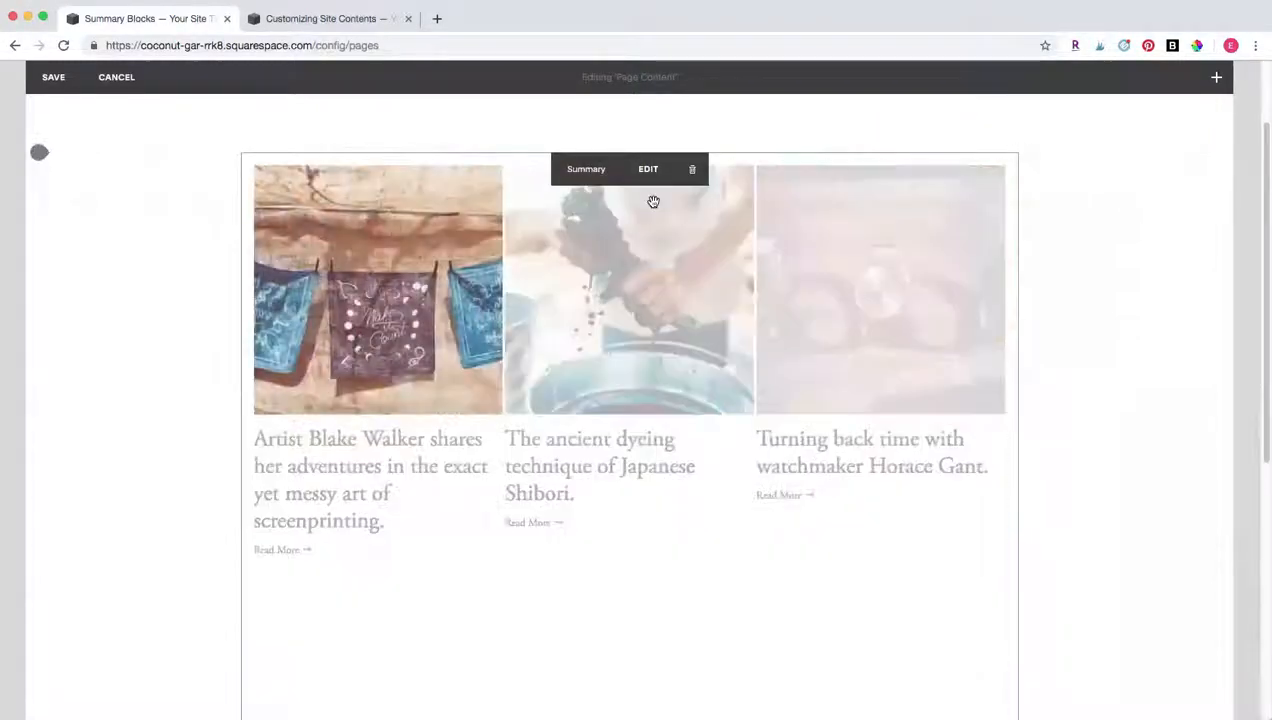
Set the summary grid's column width to 344 for a two-column layout, apply it and save the page.
left_click(647, 175)
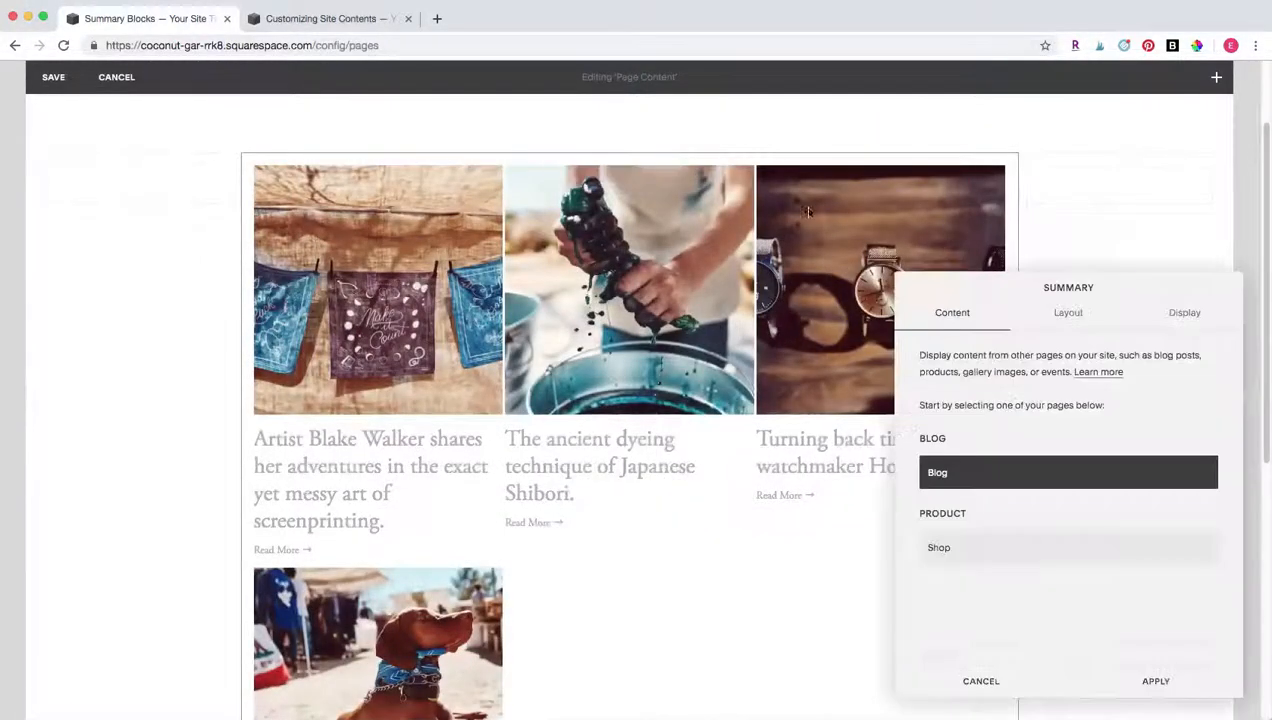
left_click(1056, 317)
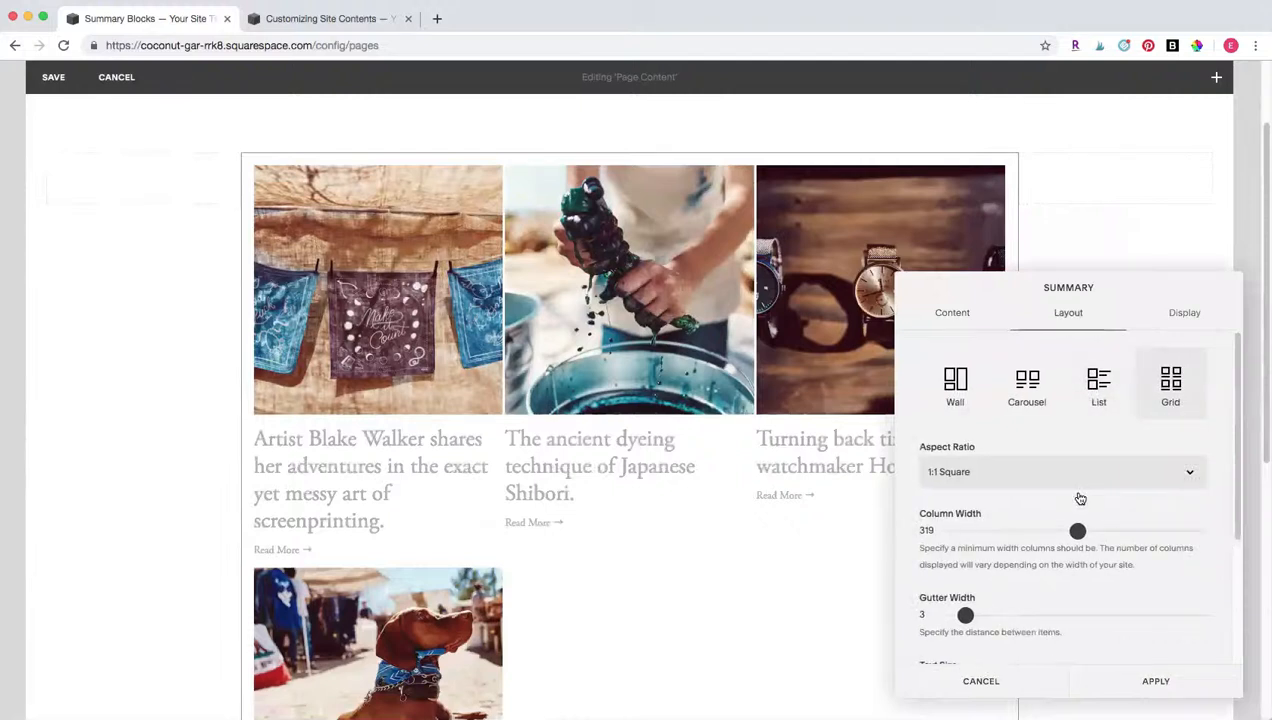
left_click_drag(1079, 530, 1087, 530)
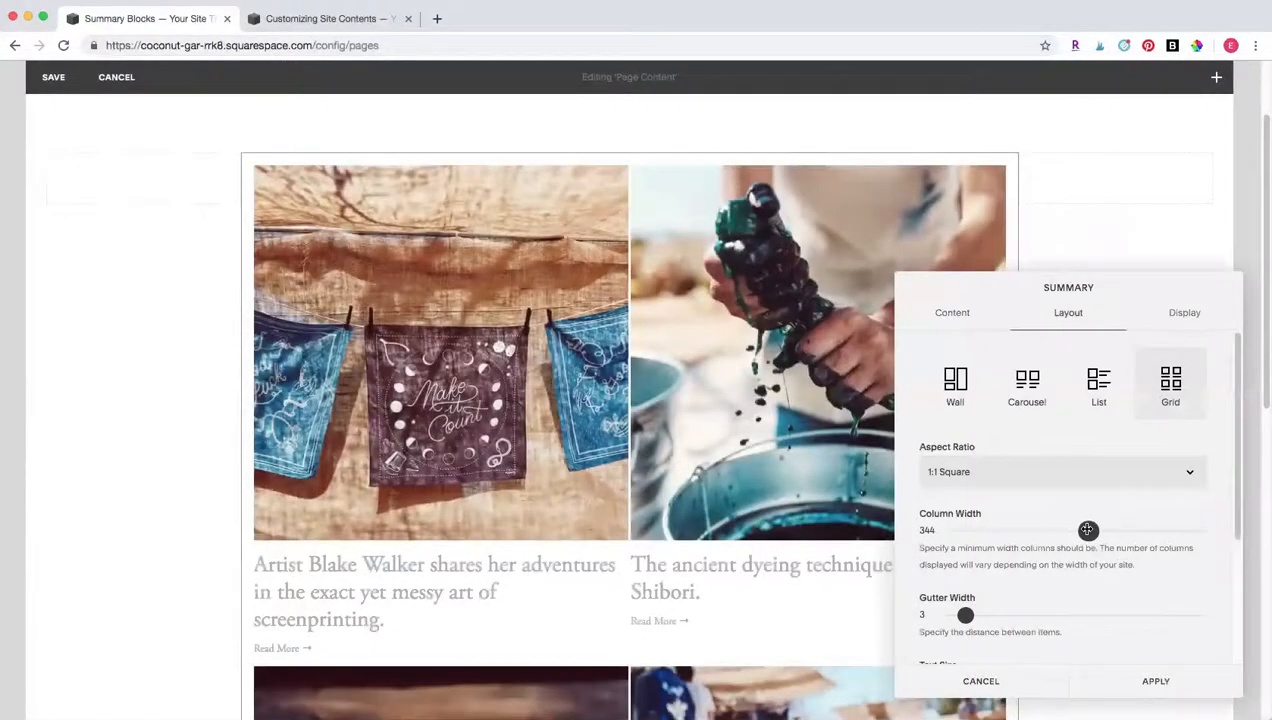
left_click(1145, 685)
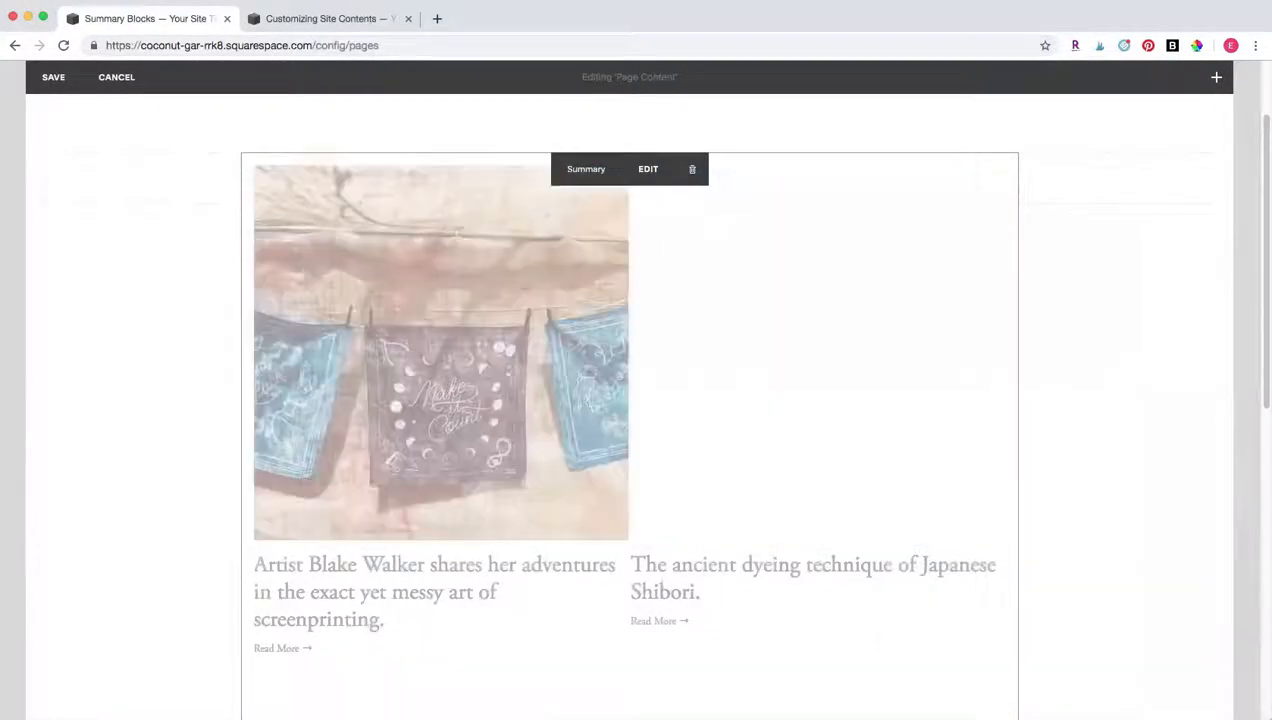
left_click(52, 78)
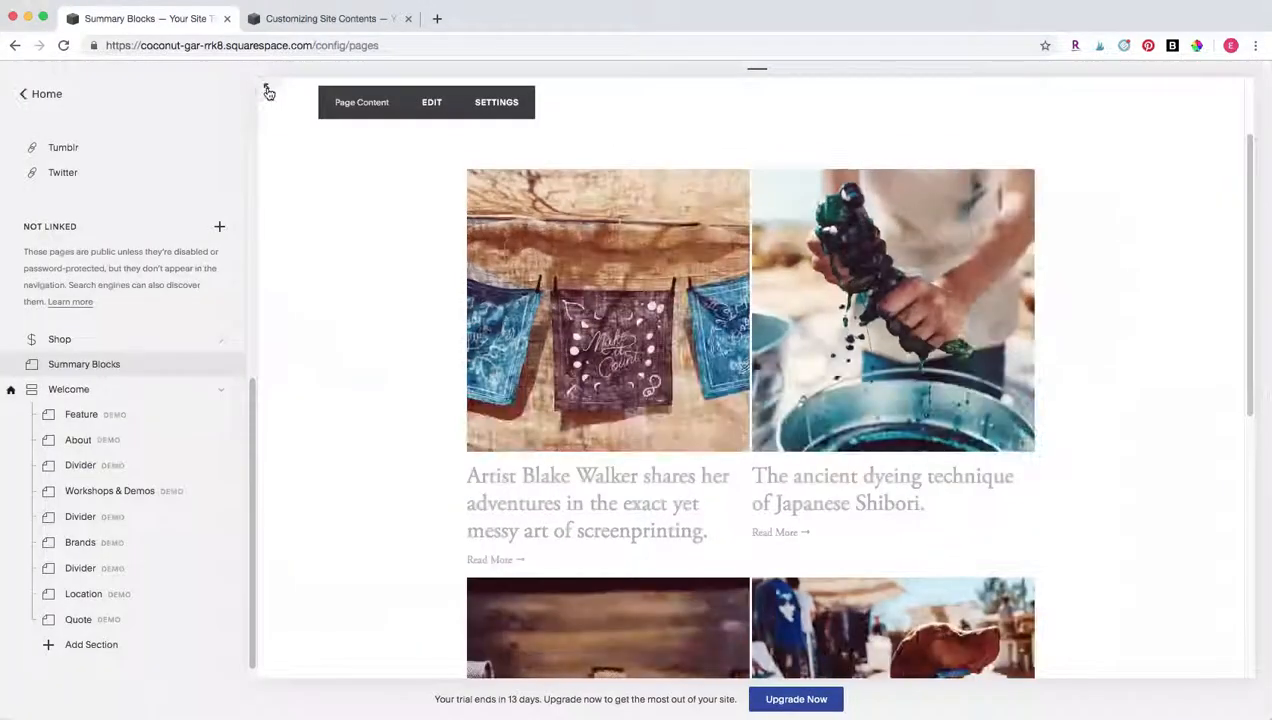
Preview the saved Summary Blocks page at full width and look through the whole grid of blog posts.
left_click(267, 91)
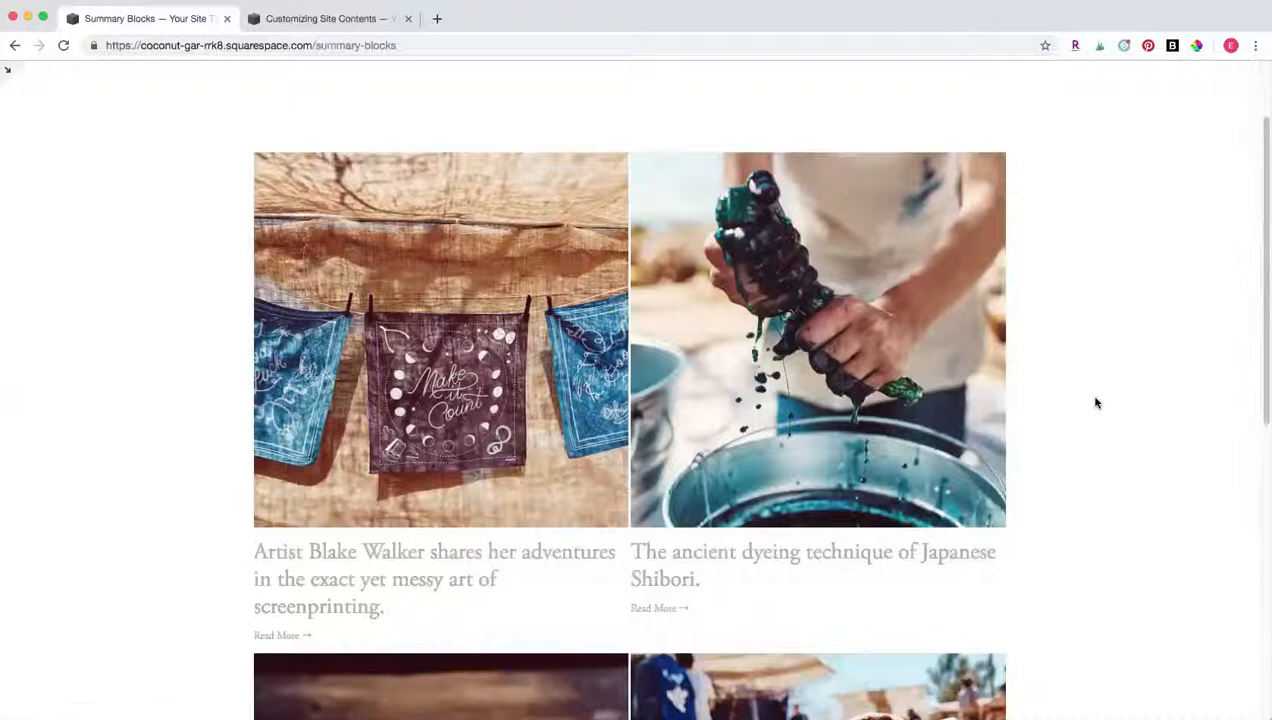
scroll(1094, 398, "down", 3)
scroll(1087, 390, "down", 5)
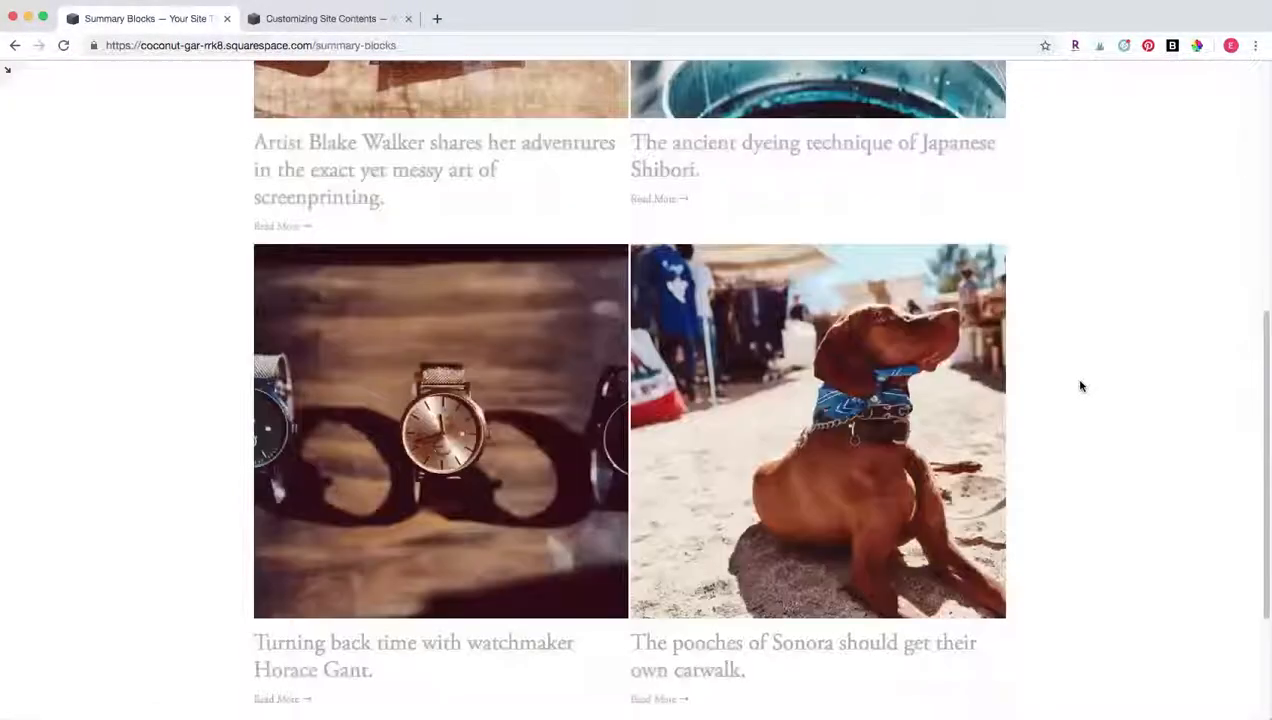
scroll(1067, 375, "down", 3)
scroll(1066, 376, "up", 4)
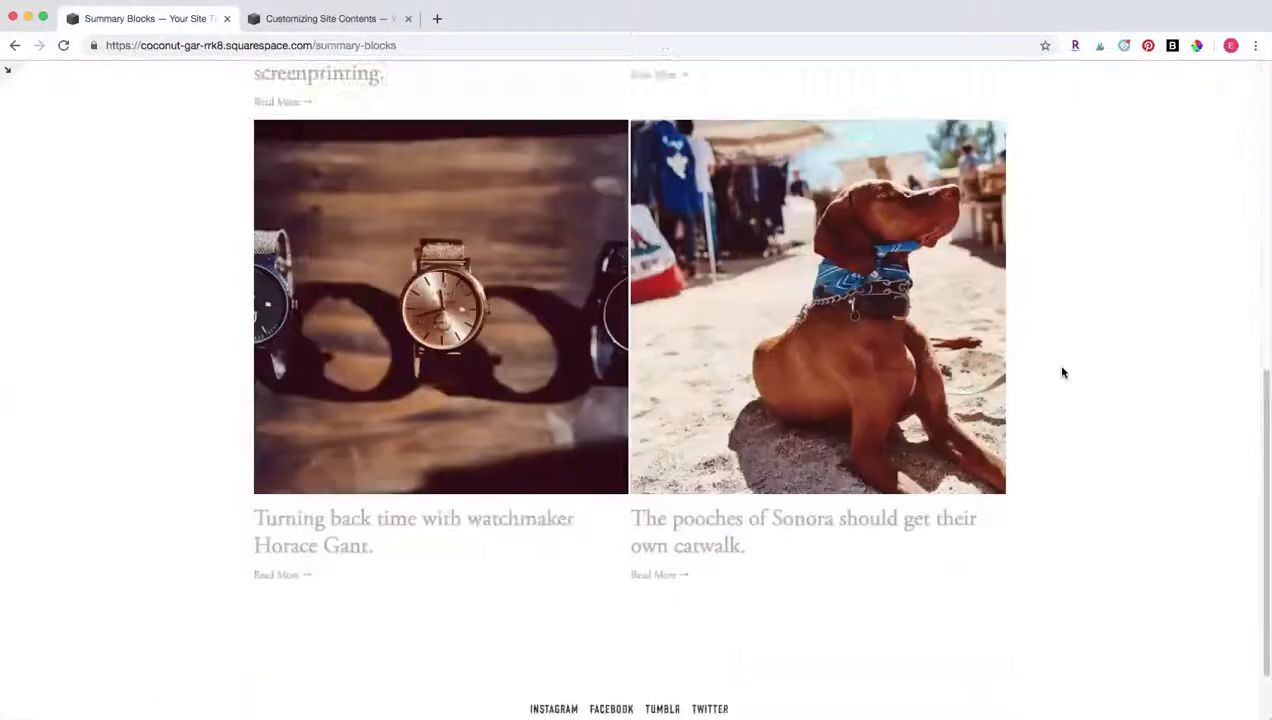
scroll(1065, 377, "up", 5)
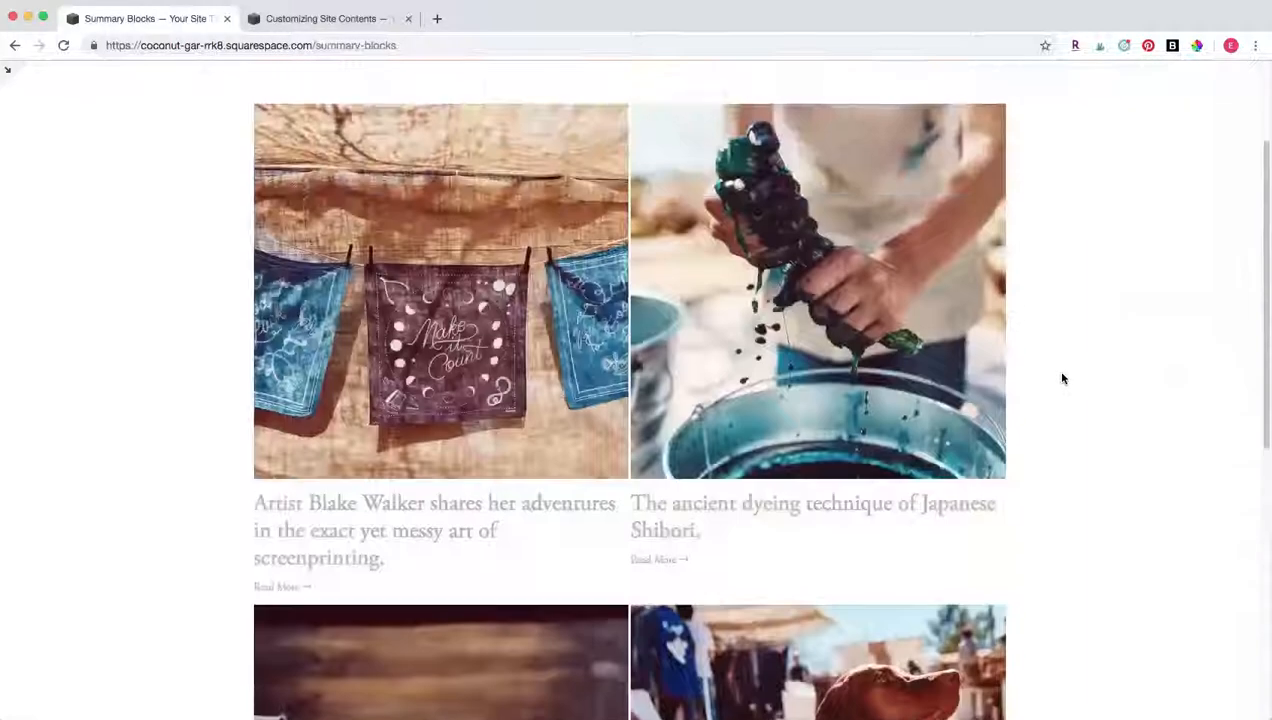